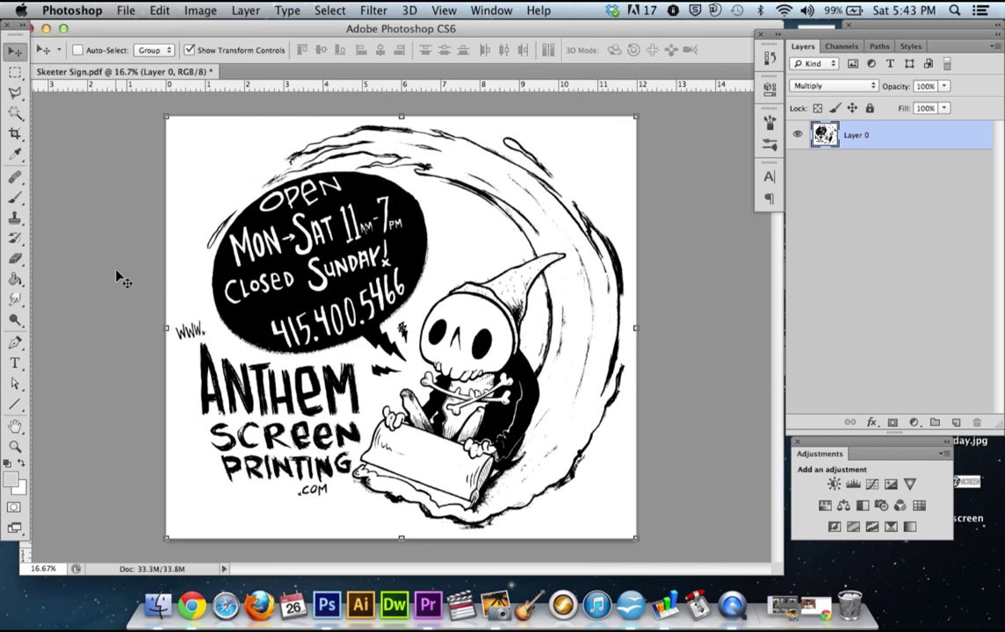
Check the artwork's document width, height and resolution in the Image Size settings.
key(super+alt+i)
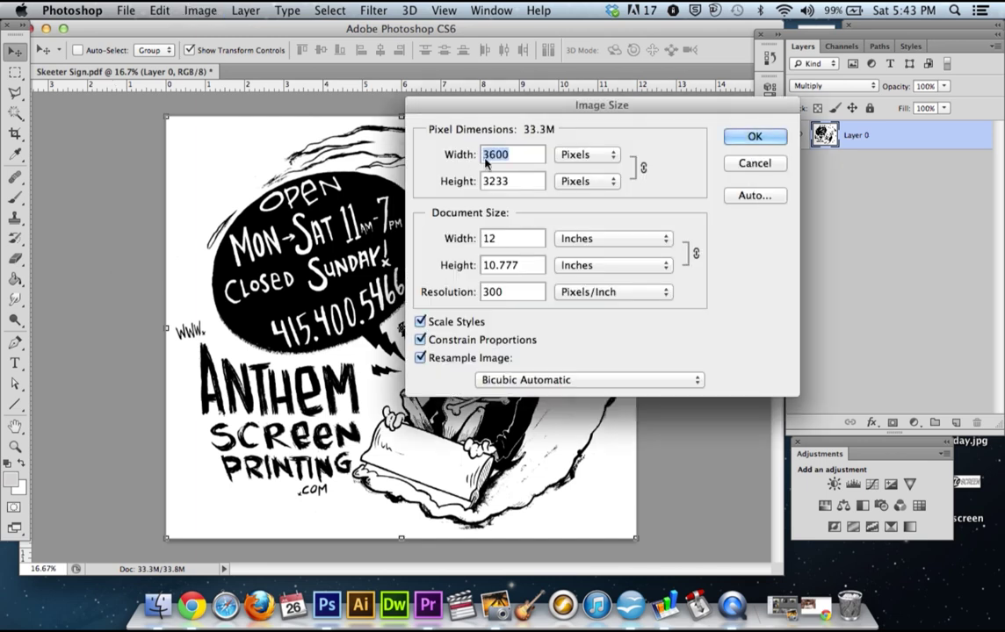
drag(579, 116, 540, 107)
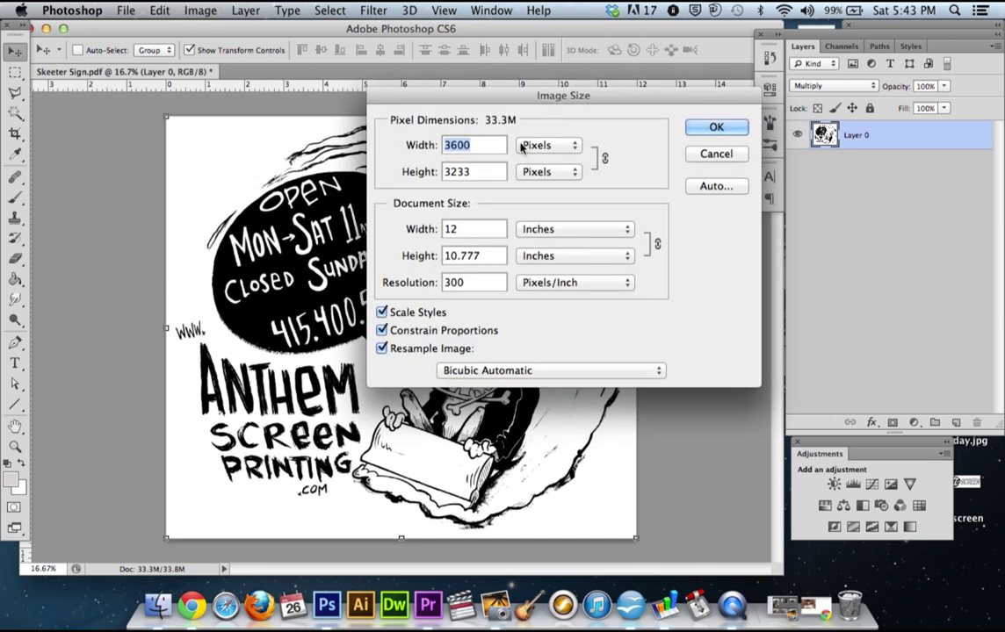
click(473, 281)
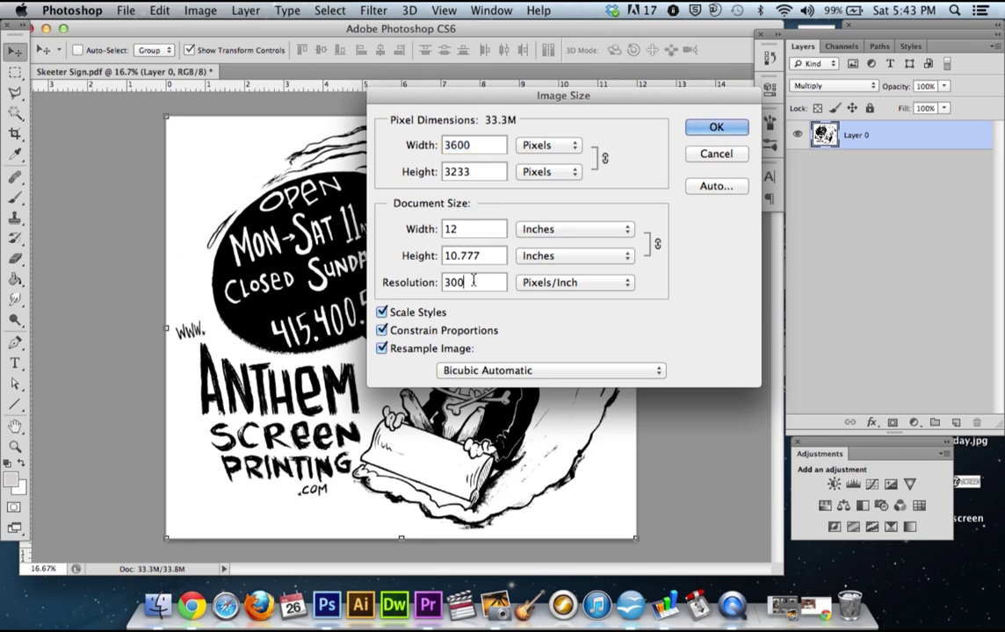
click(479, 229)
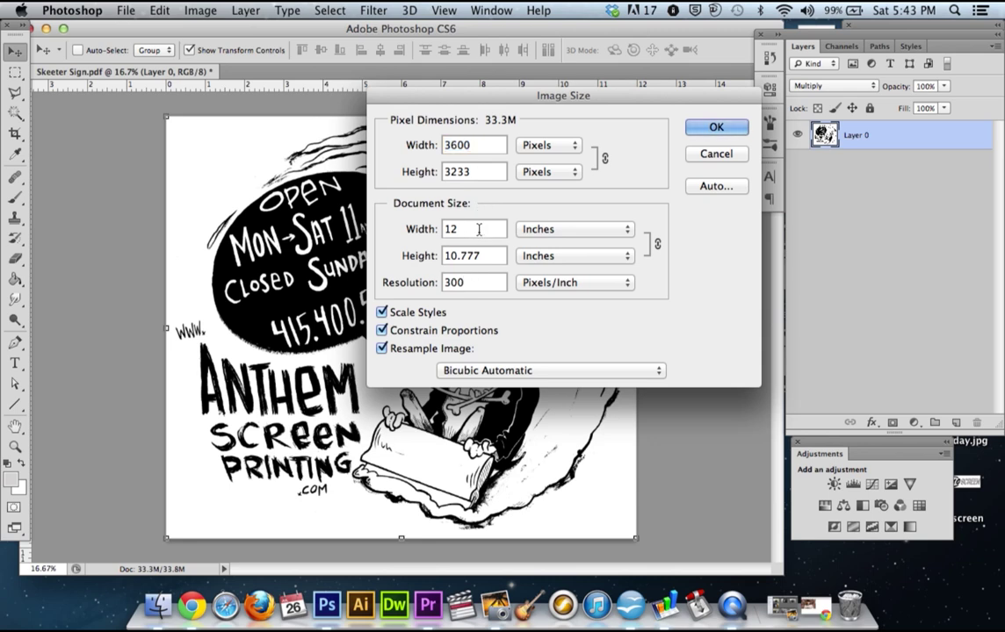
click(720, 129)
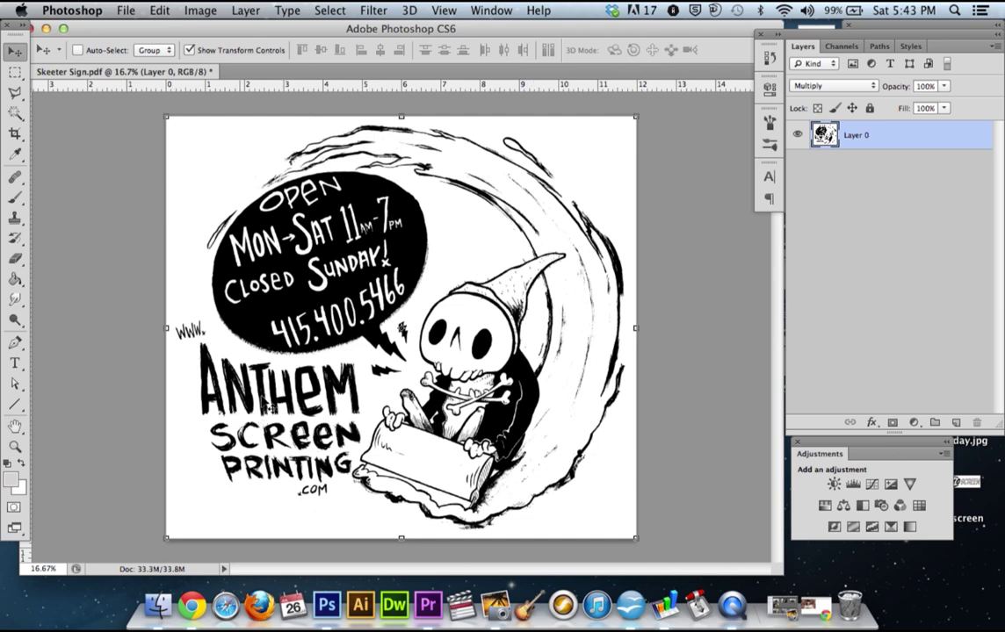
Select the white face of the skeleton's board with the Magic Wand and add a new empty layer above the artwork.
click(20, 118)
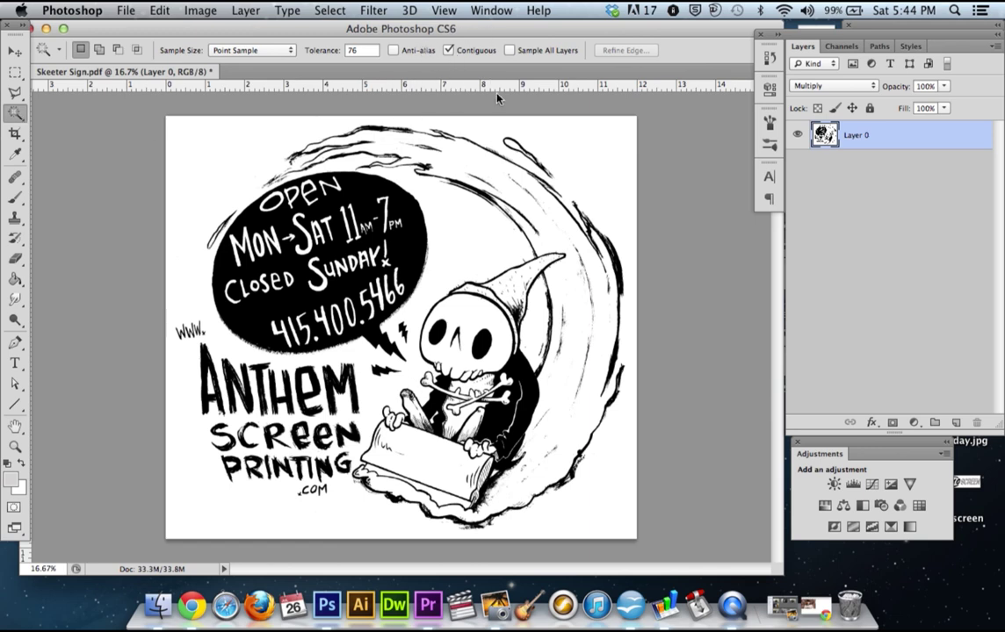
click(413, 448)
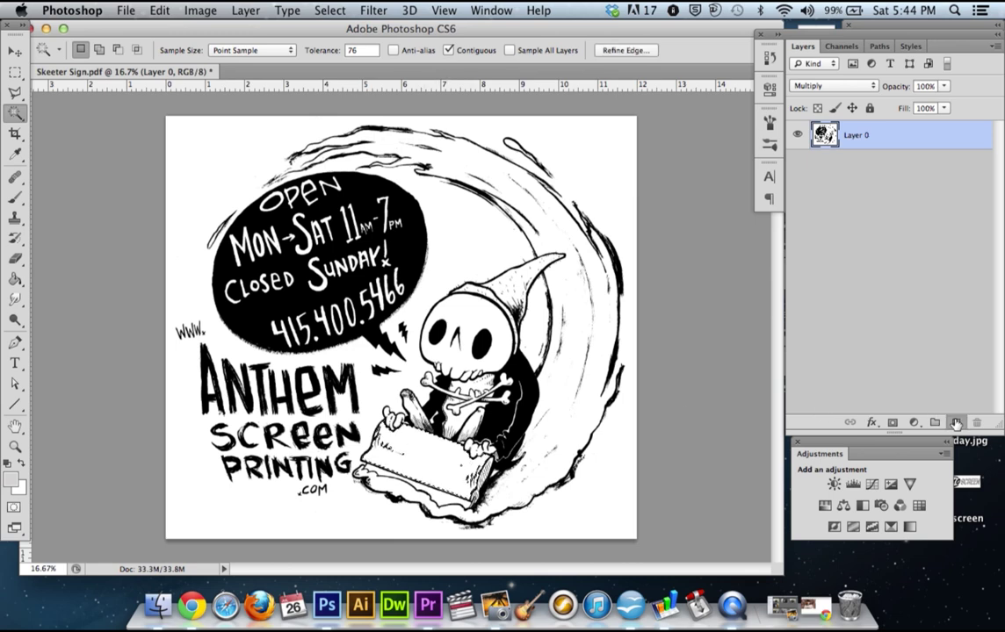
click(956, 422)
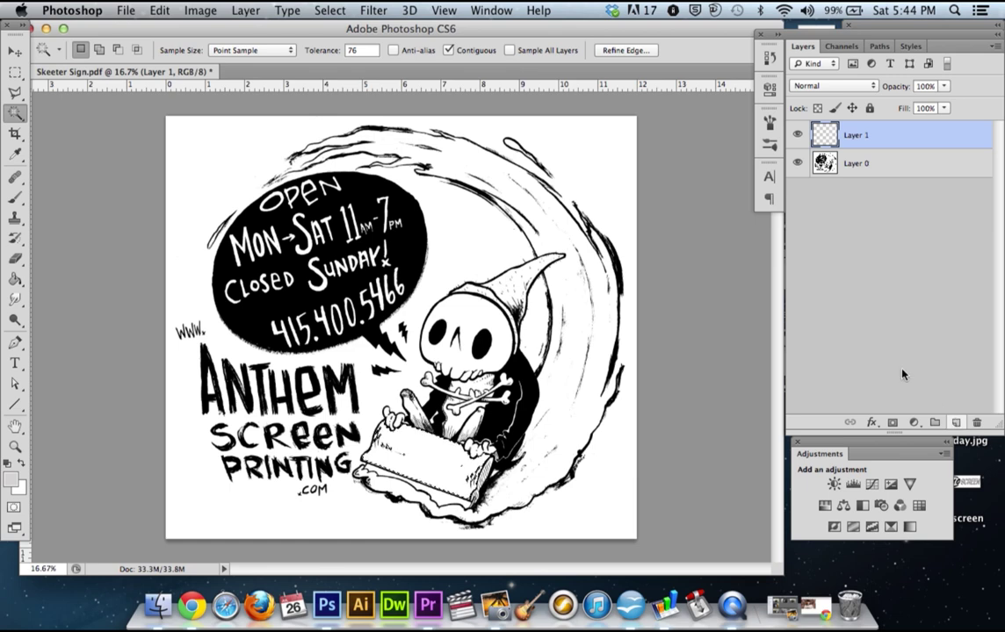
click(797, 163)
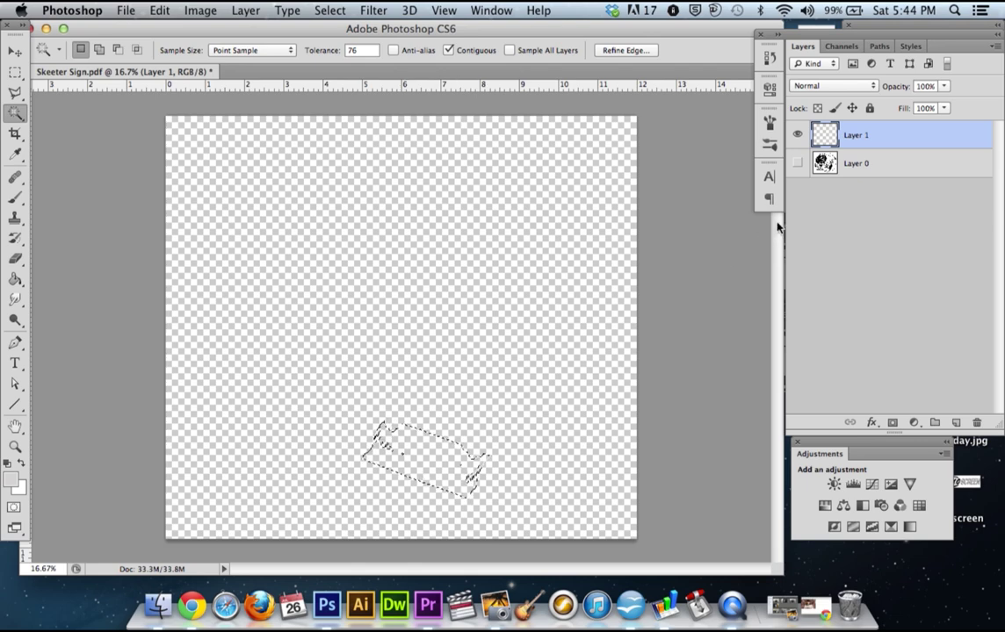
click(798, 164)
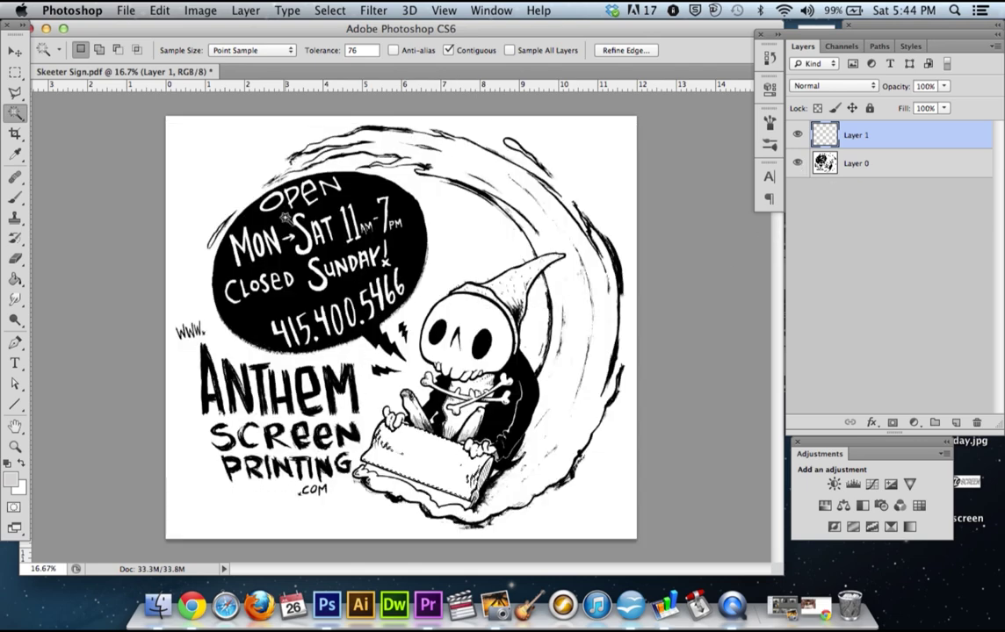
Choose a light grey foreground colour and fill the selected board face with it on the new layer using the Paint Bucket.
click(10, 482)
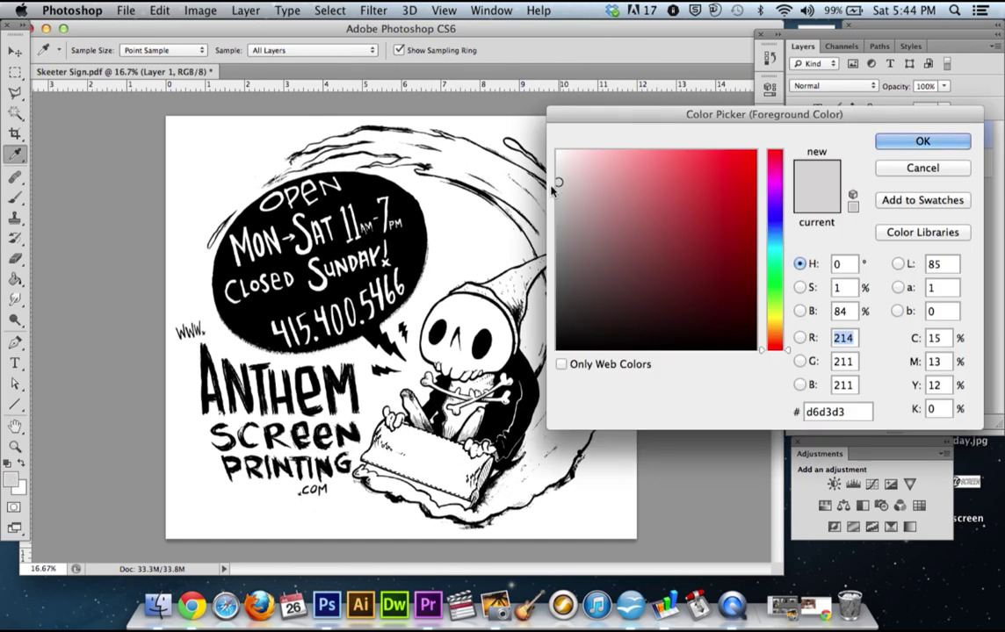
drag(557, 183, 559, 180)
click(954, 146)
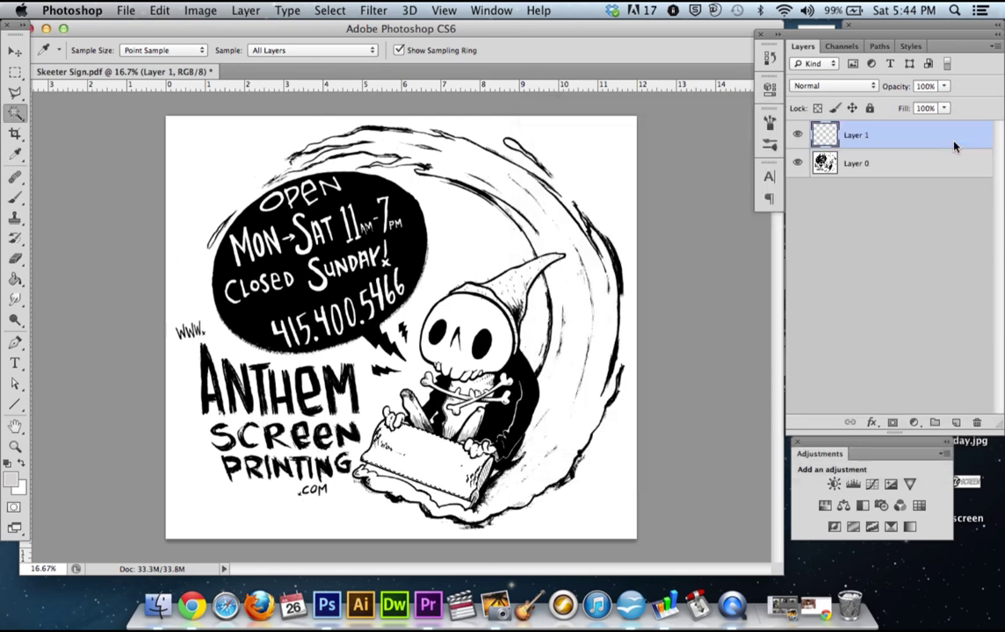
click(15, 281)
click(444, 466)
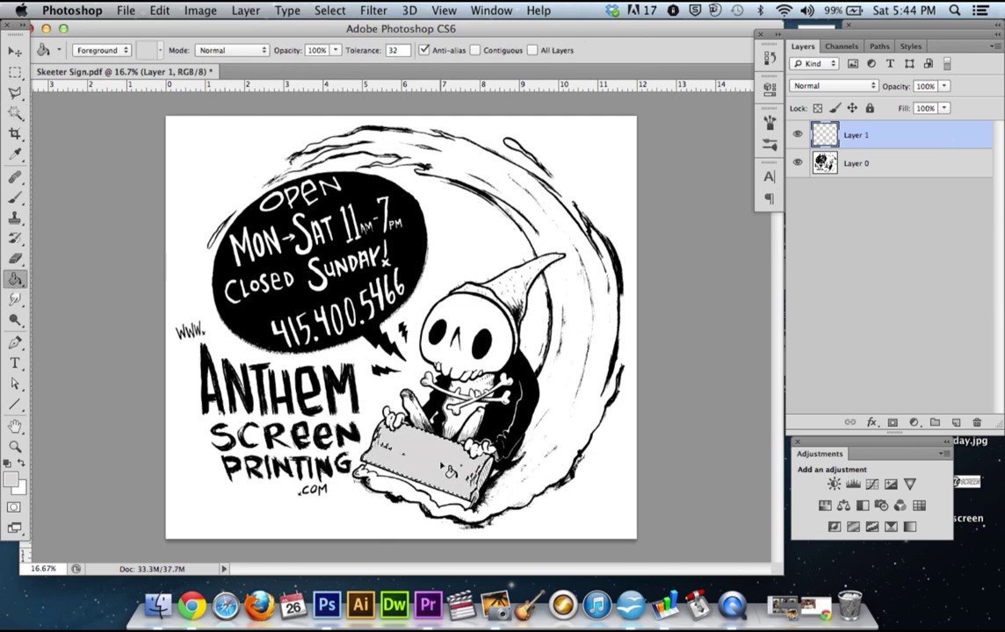
Deselect the board face and briefly hide the artwork layer to inspect the grey fill on its own.
click(330, 10)
click(348, 45)
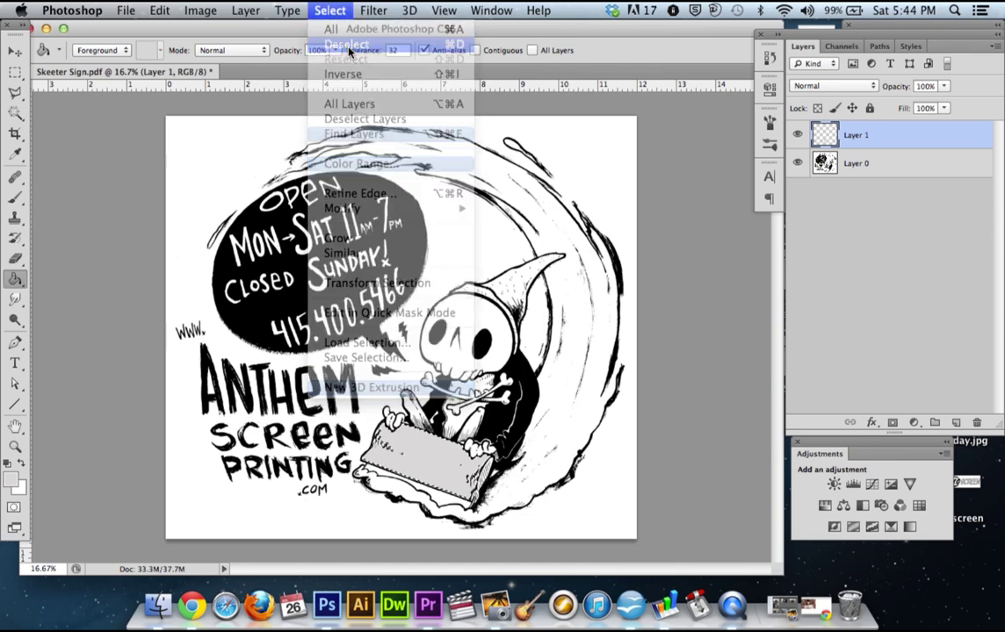
click(799, 164)
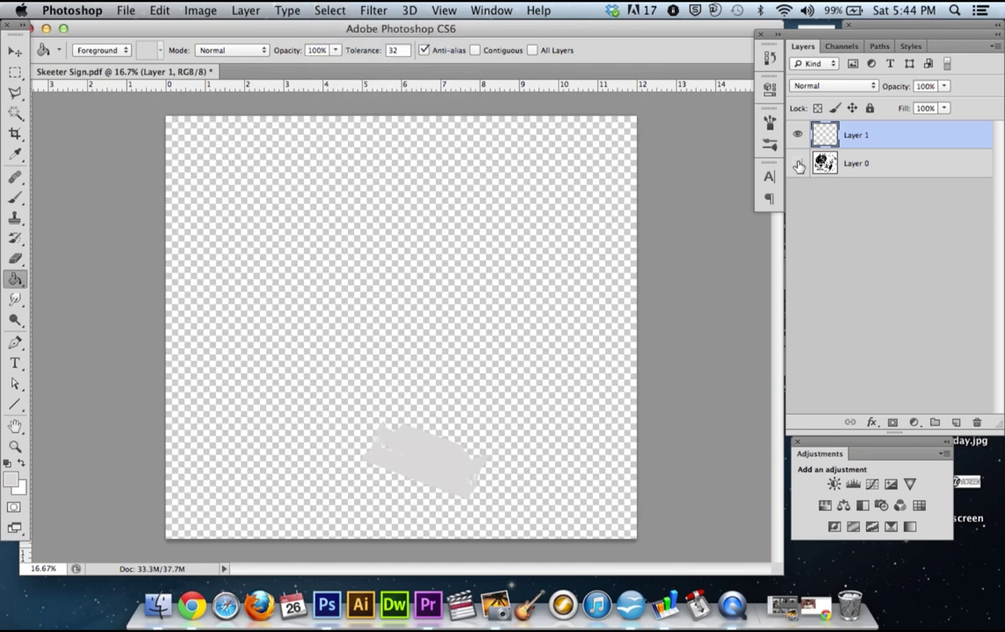
click(799, 164)
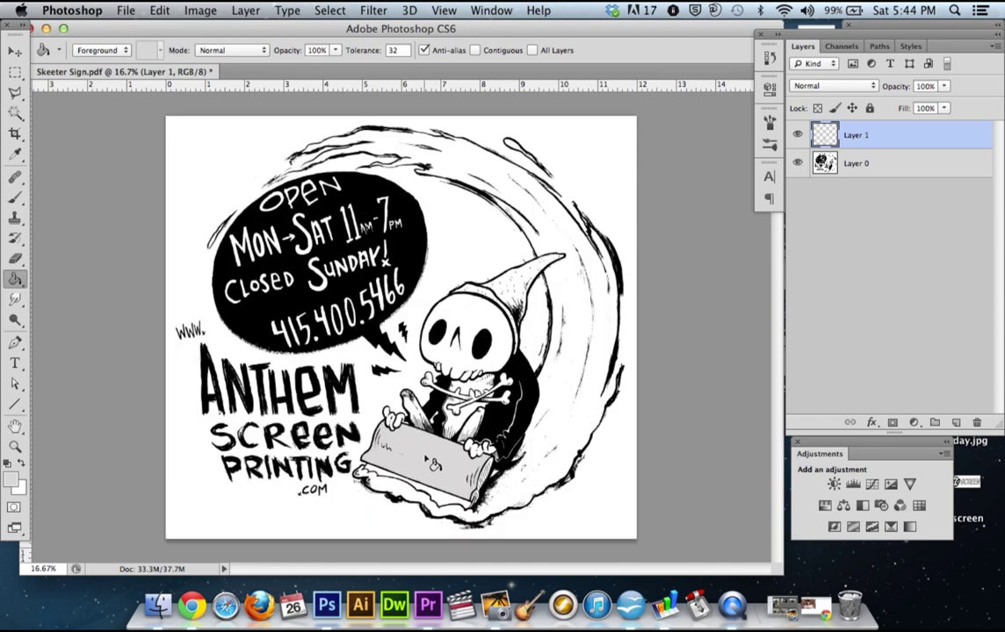
Select the whole canvas on Layer 1 and copy the grey board shape.
click(10, 52)
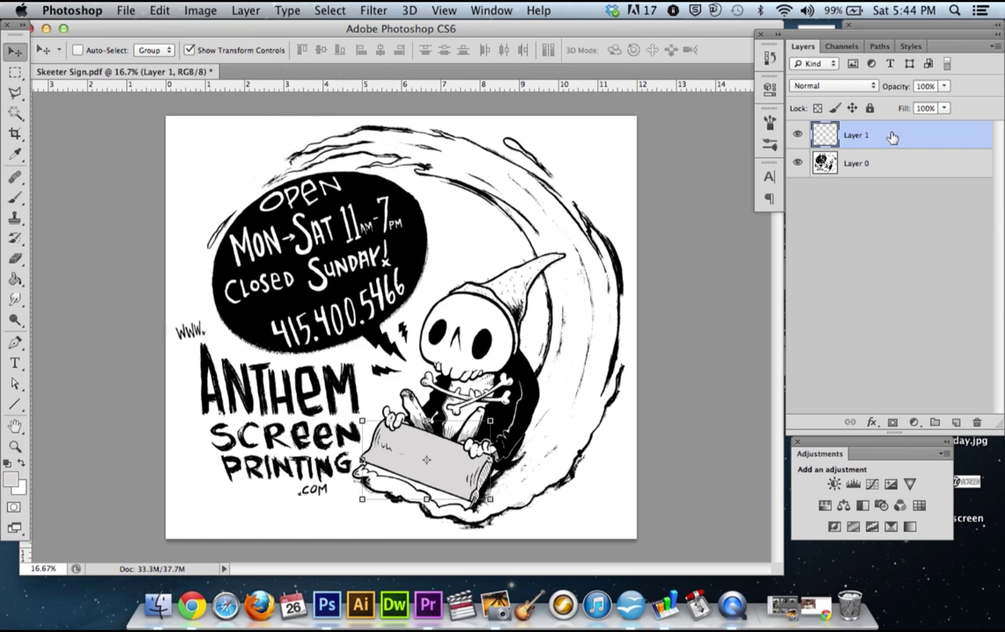
click(318, 11)
click(310, 28)
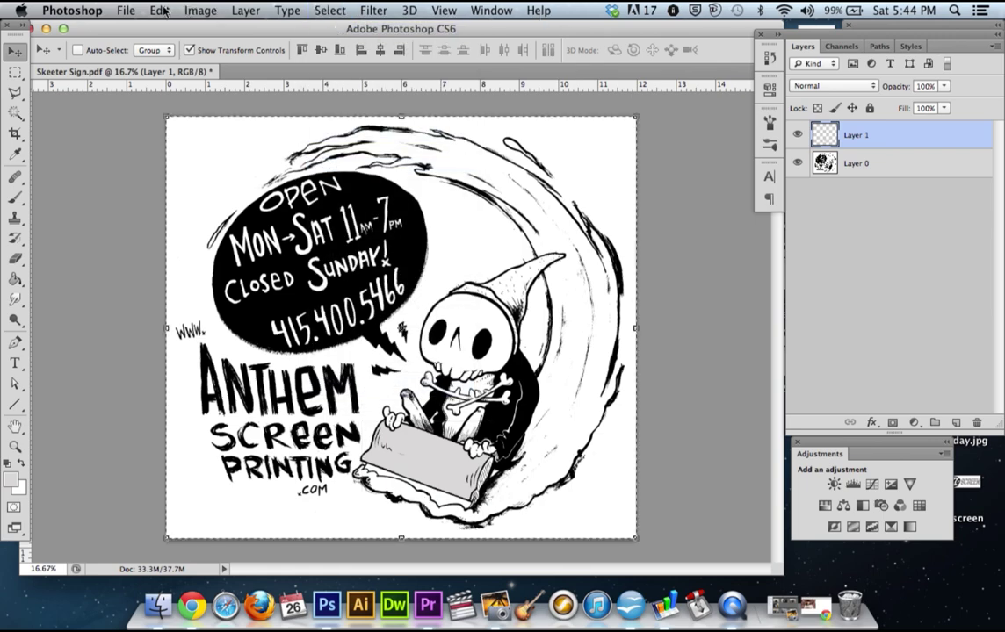
click(159, 10)
click(180, 134)
Create a new document from the Clipboard preset at 300 pixels/inch and paste the grey board shape into it.
click(124, 9)
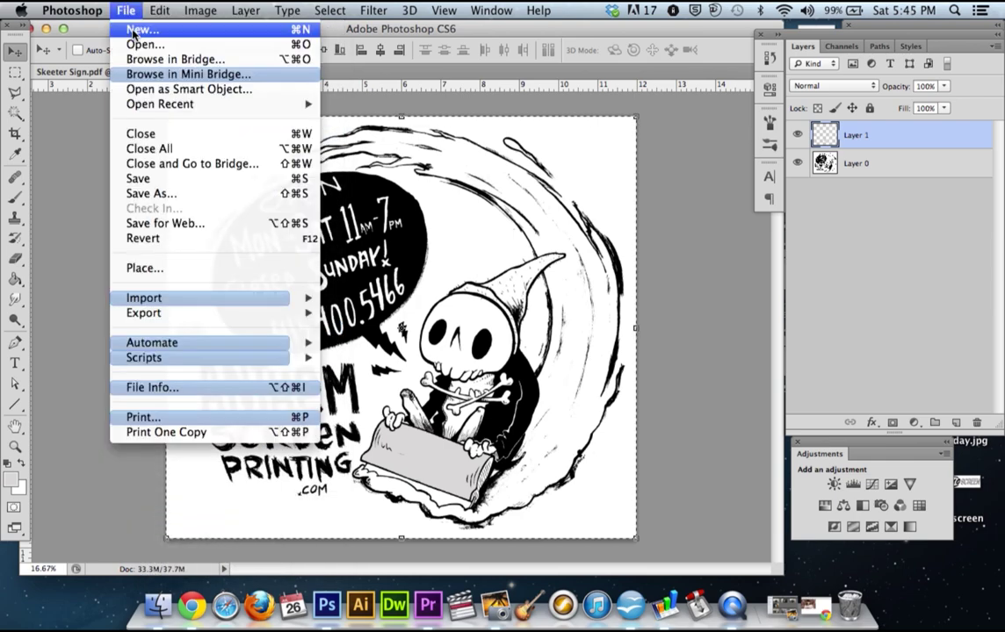
click(133, 31)
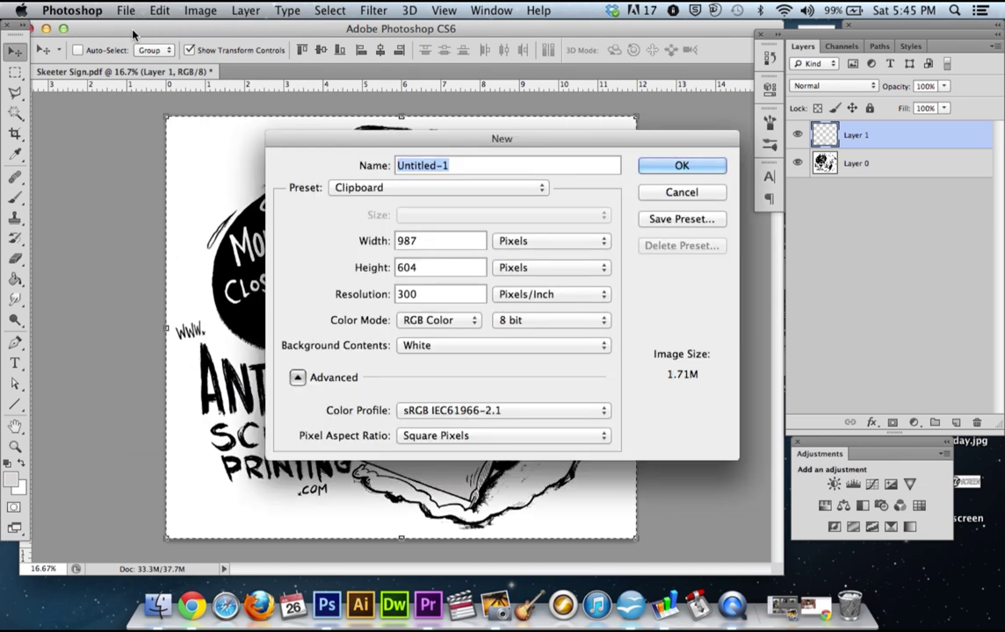
click(671, 168)
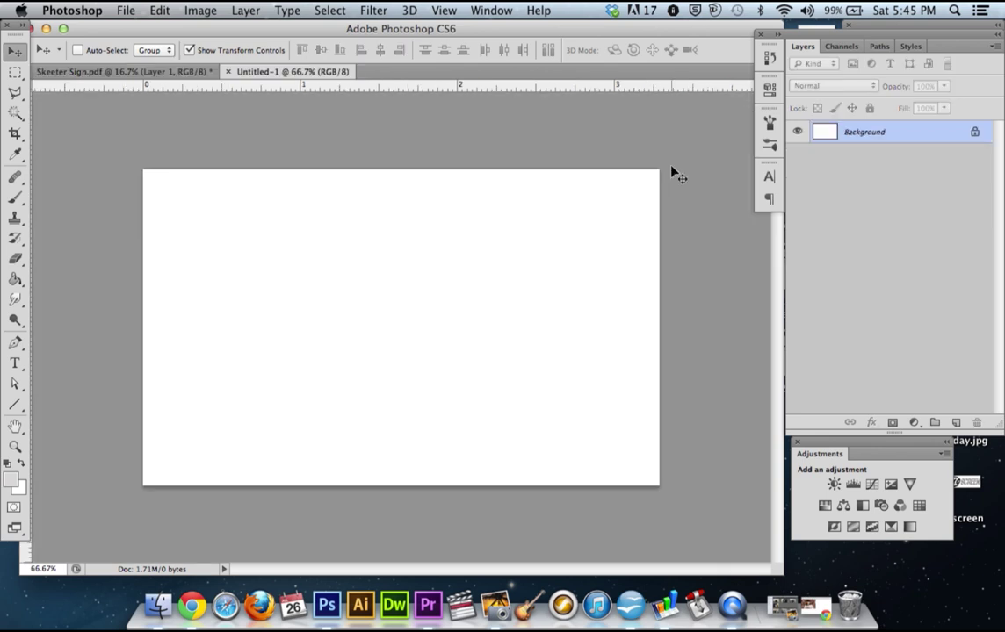
key(super+v)
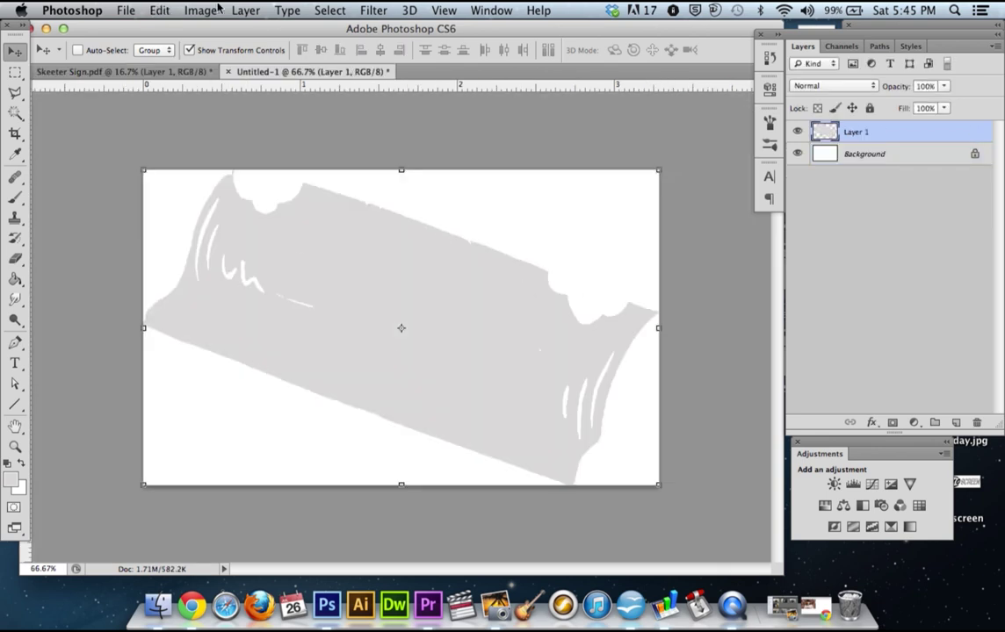
Convert the new document to Grayscale mode, flattening its layers.
click(201, 9)
mouse_move(212, 36)
click(389, 37)
click(200, 10)
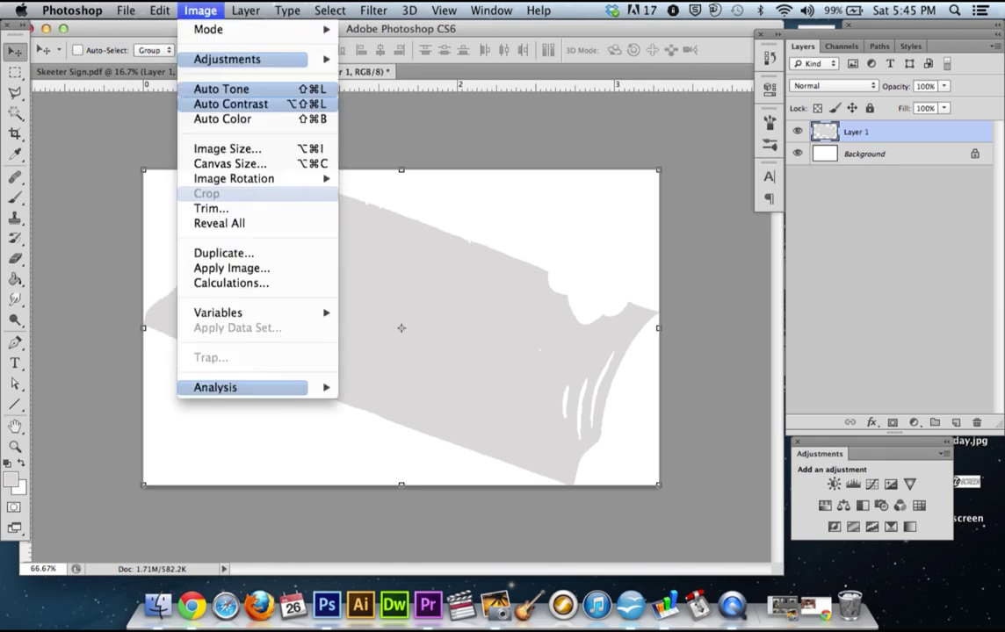
mouse_move(208, 31)
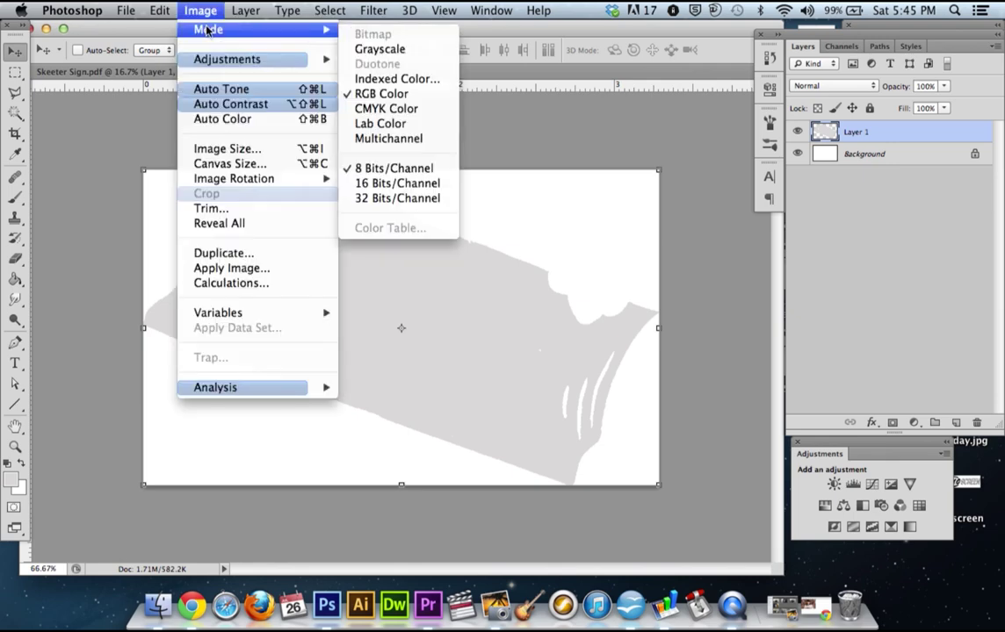
click(399, 53)
click(649, 228)
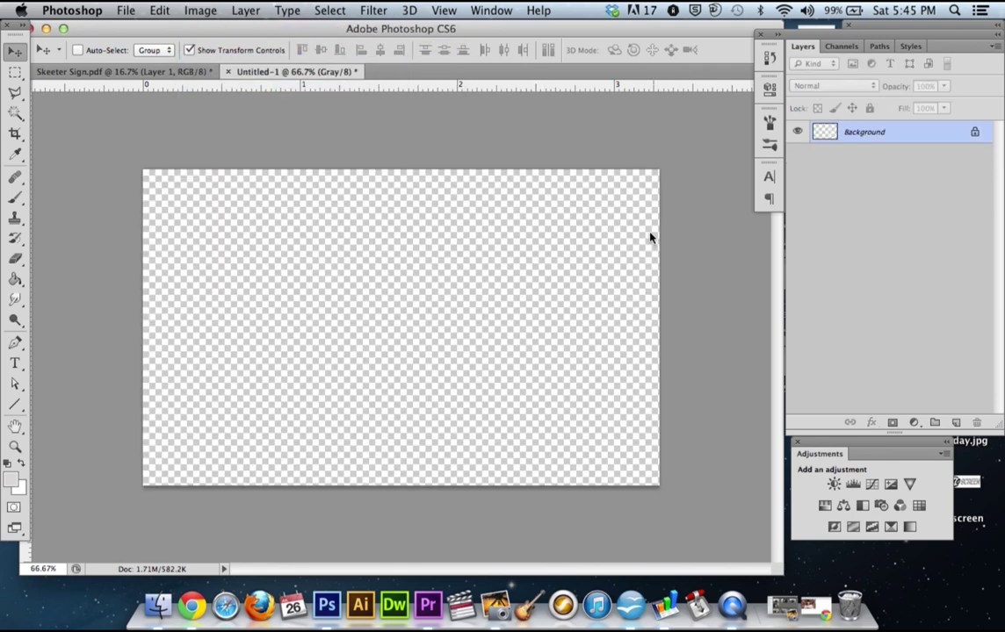
Start converting the greyscale document to Bitmap mode with 300 pixels/inch output and the Halftone Screen method.
click(200, 10)
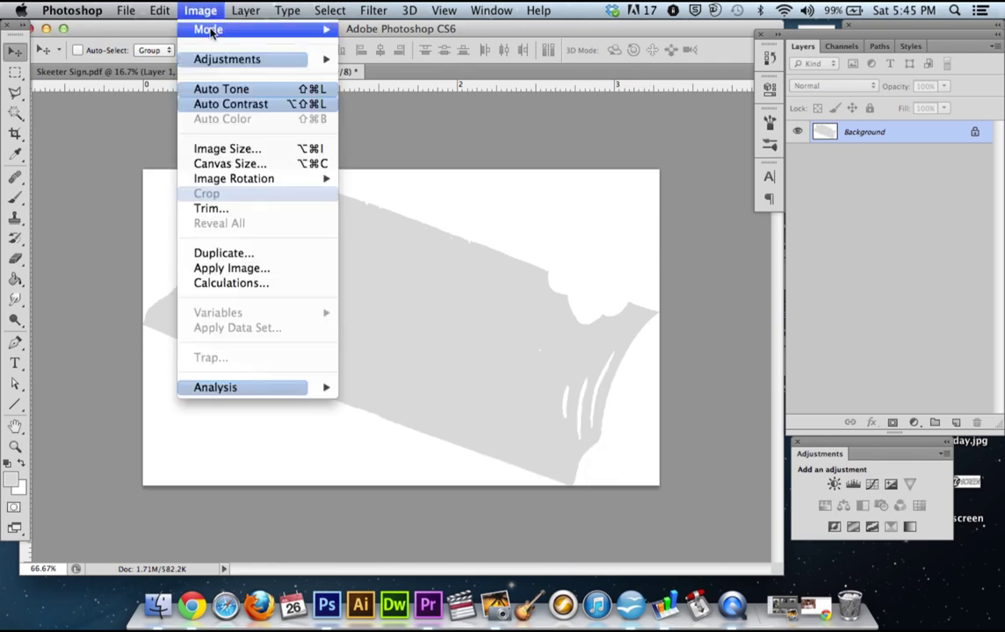
mouse_move(237, 31)
click(355, 32)
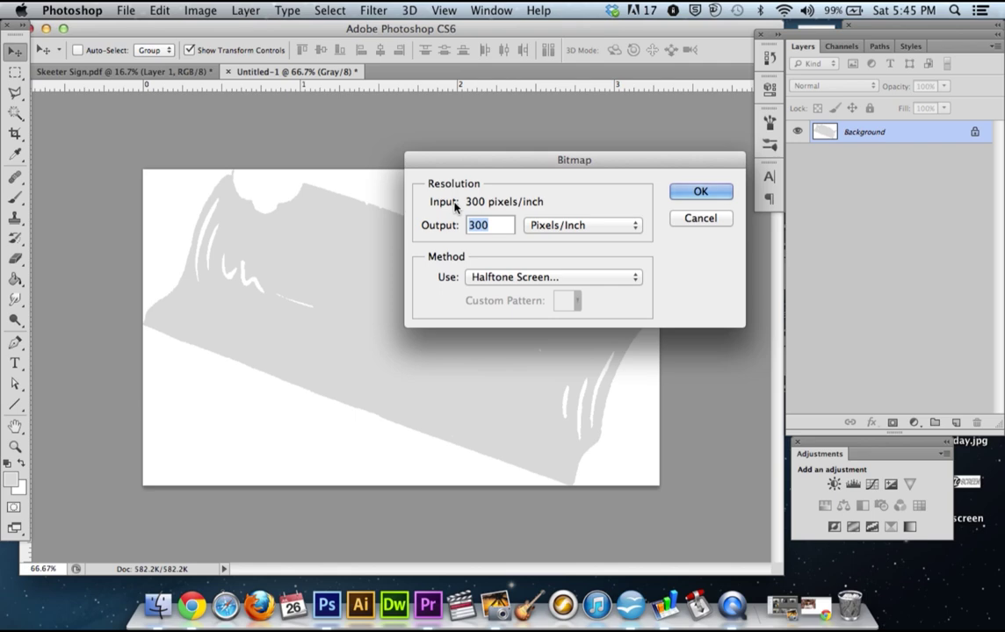
click(493, 278)
click(493, 278)
click(700, 192)
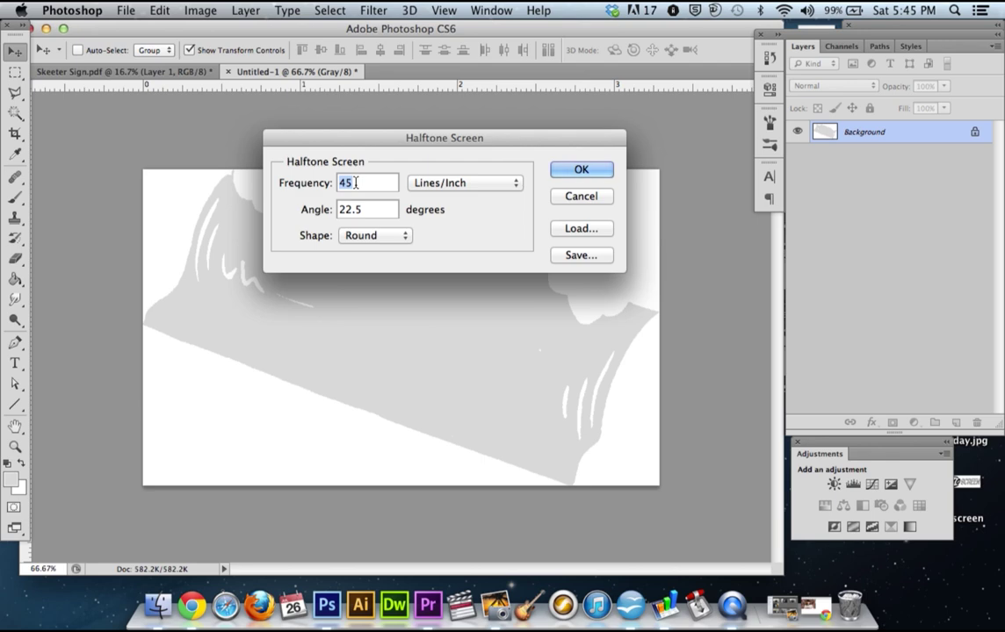
Apply the halftone screen at 45 lines/inch, a 22.5 degree angle and the Round dot shape.
click(368, 209)
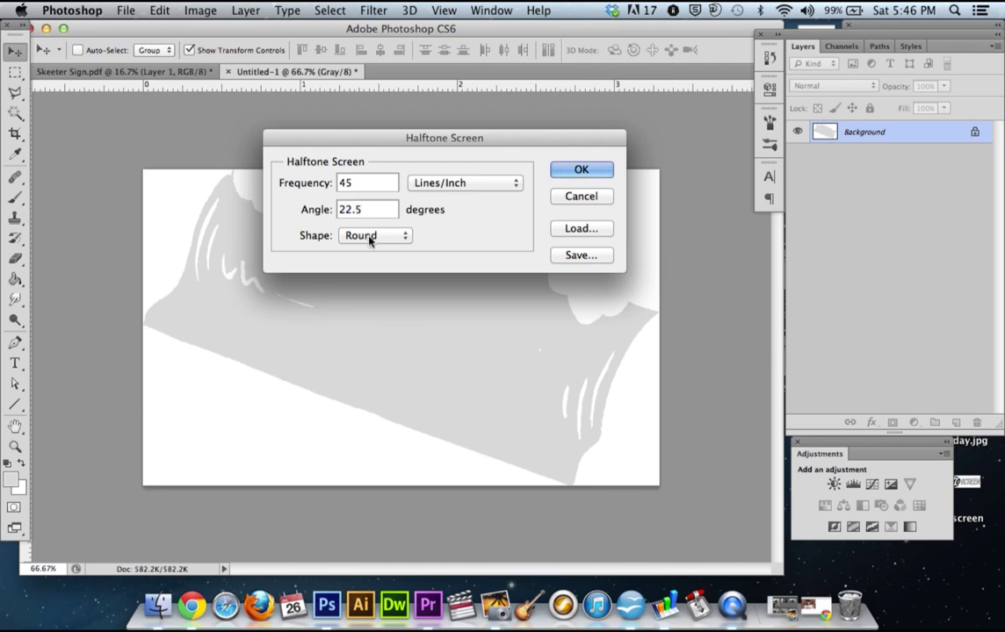
click(370, 238)
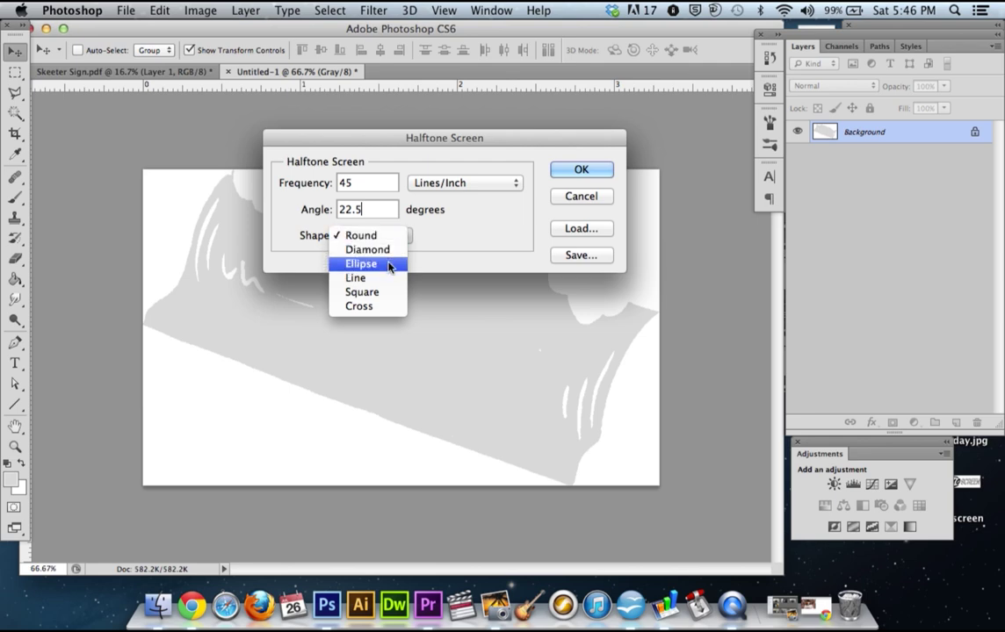
click(392, 236)
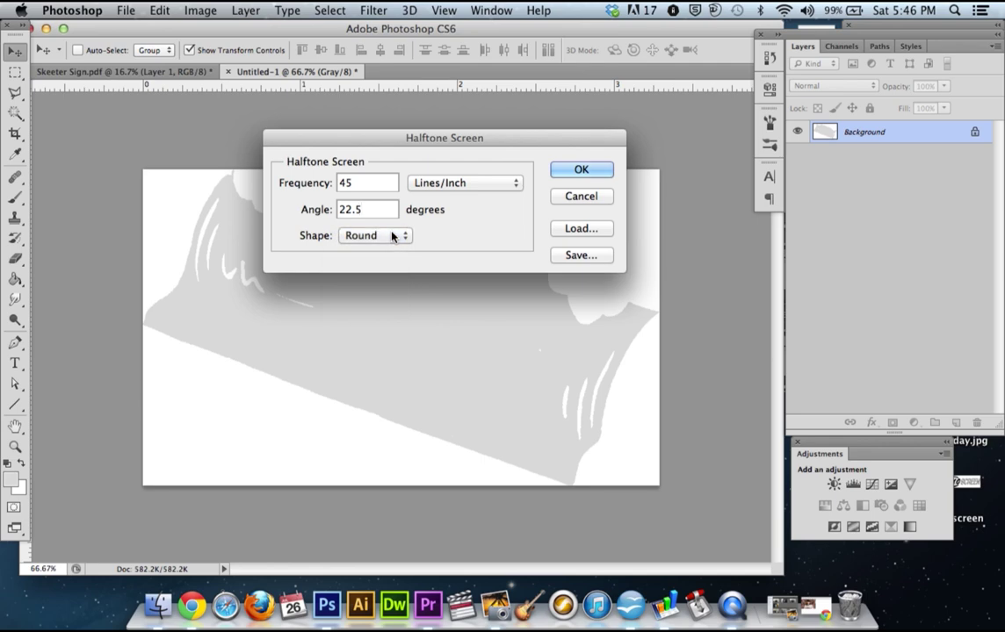
click(569, 173)
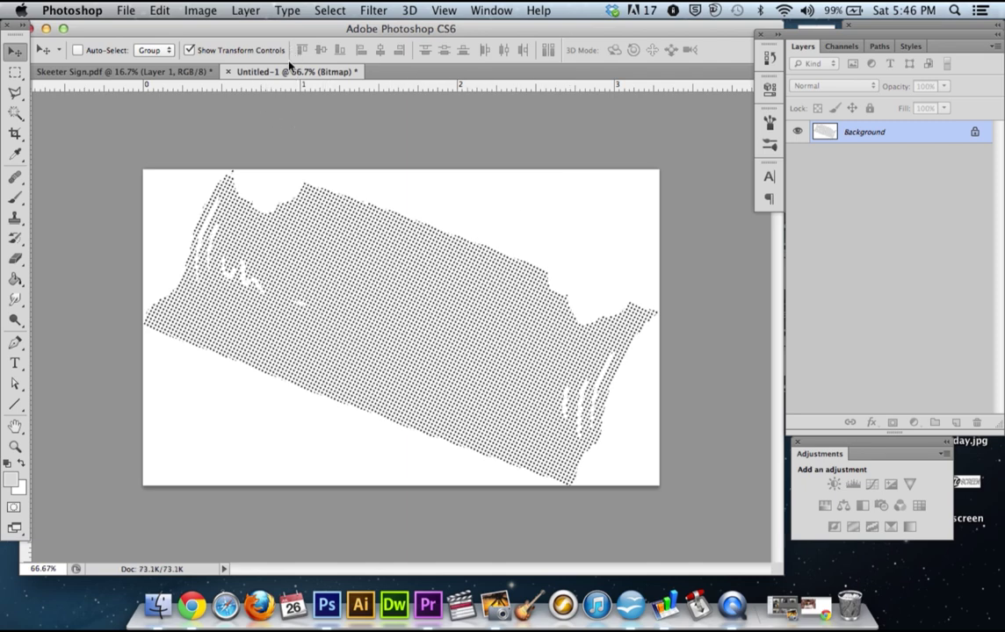
Select the entire halftone bitmap and copy it.
click(332, 12)
click(335, 29)
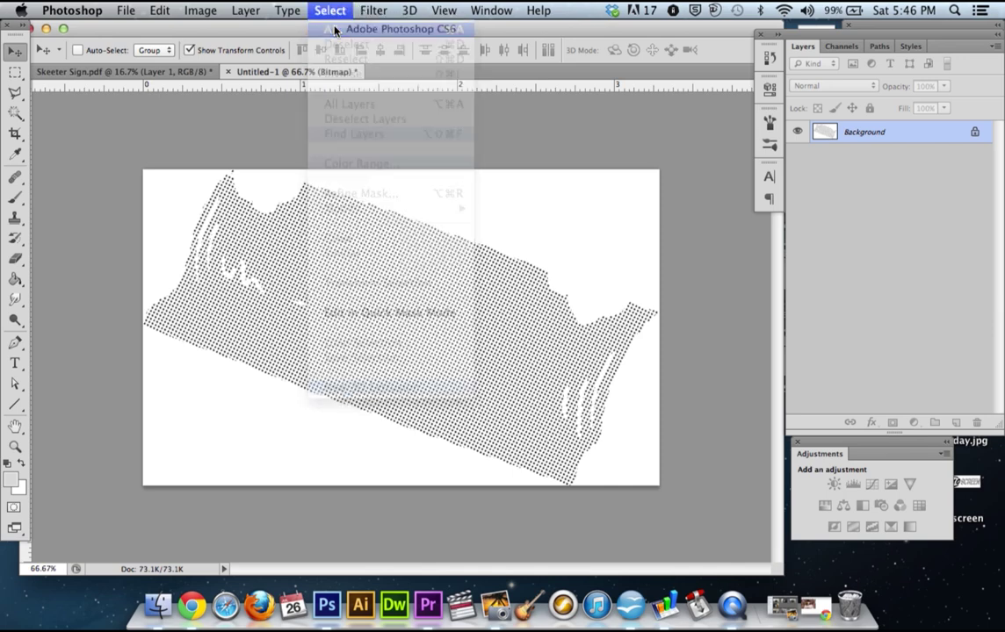
click(160, 11)
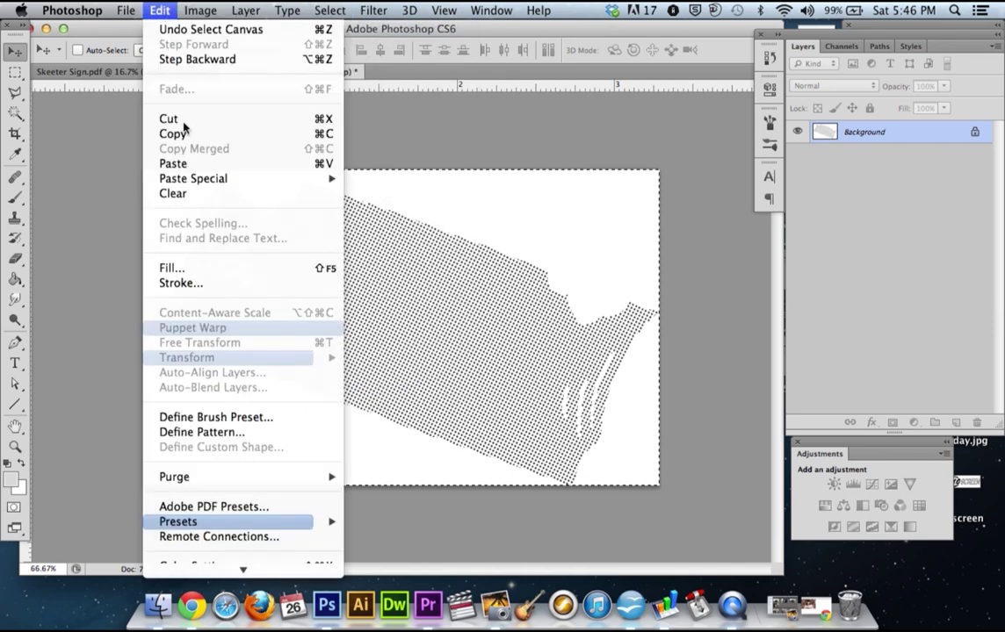
click(170, 133)
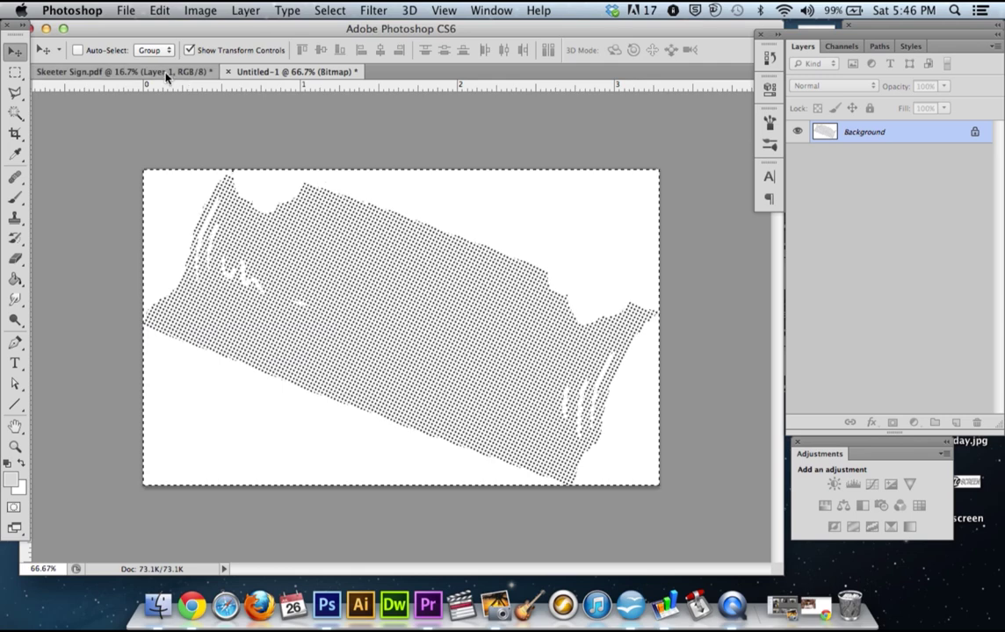
Return to the Skeeter Sign artwork and clear the selection around the whole canvas.
click(166, 74)
key(super+v)
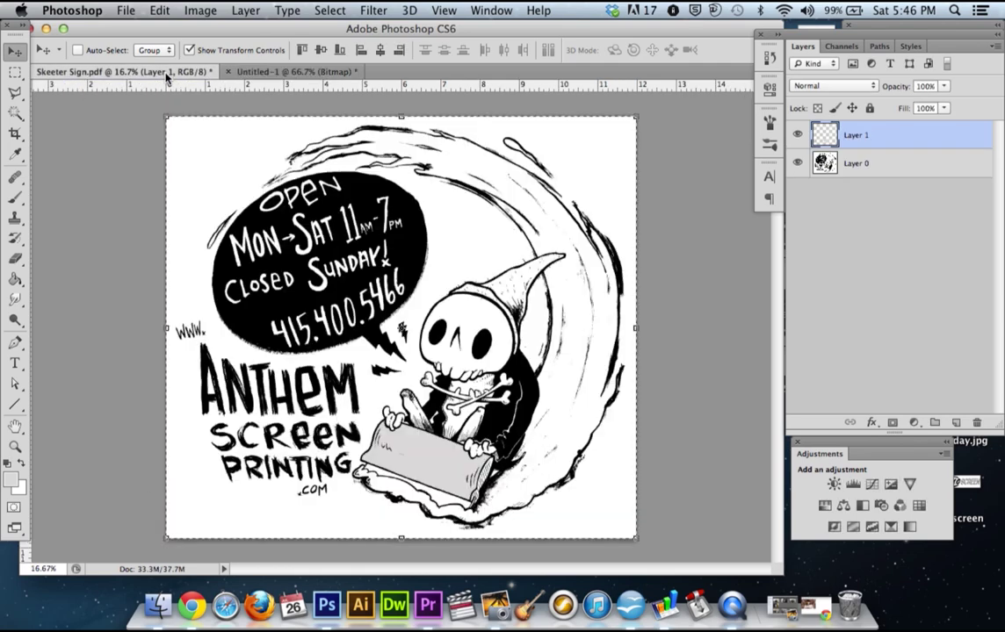
click(344, 11)
click(345, 44)
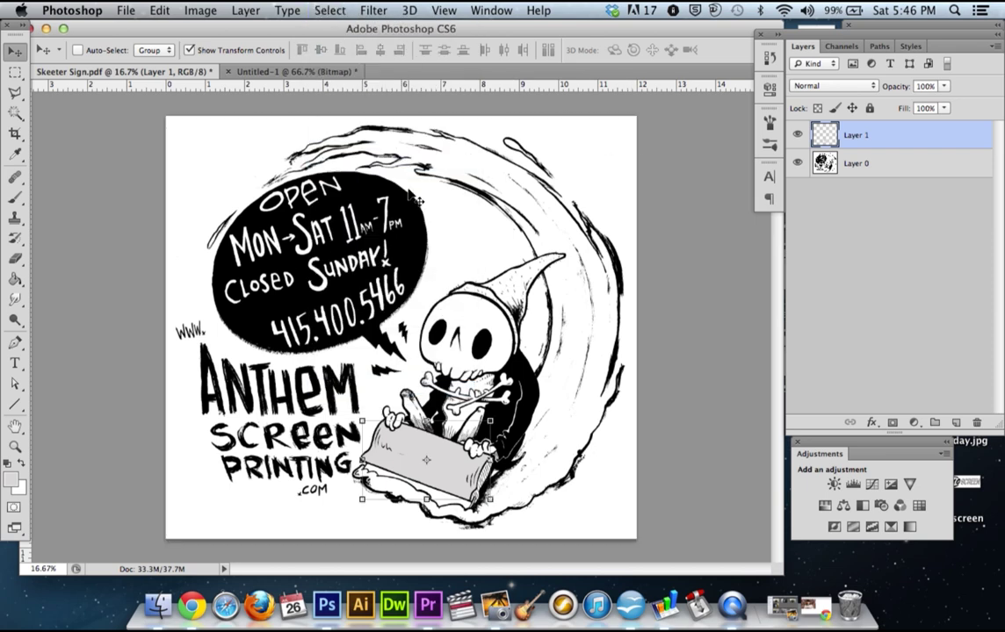
key(super+c)
key(super+v)
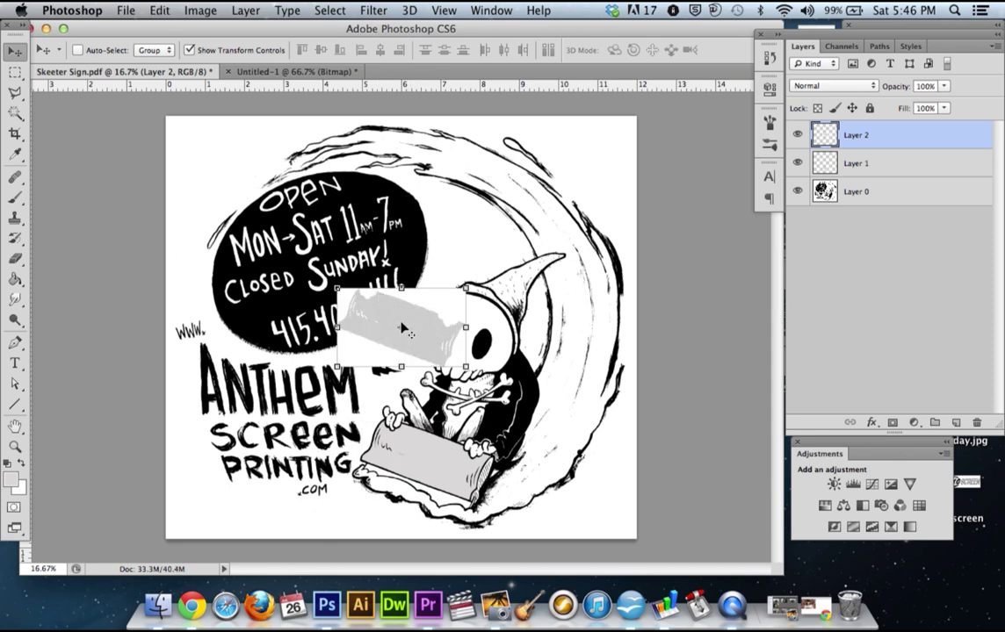
key(super+z)
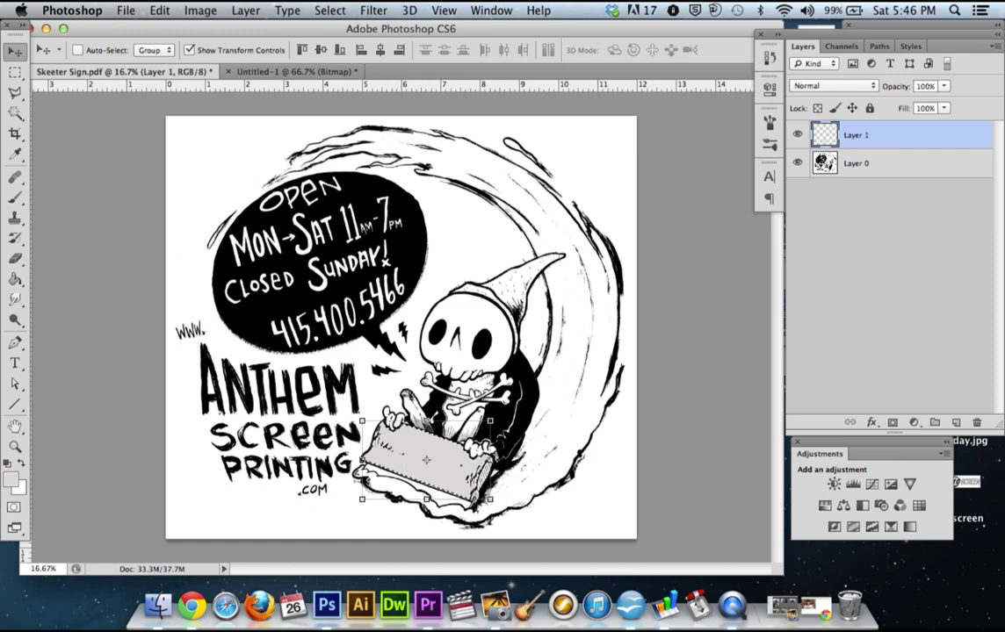
Paste the copied halftone in place over the board and remove the grey fill layer, Layer 1.
click(166, 13)
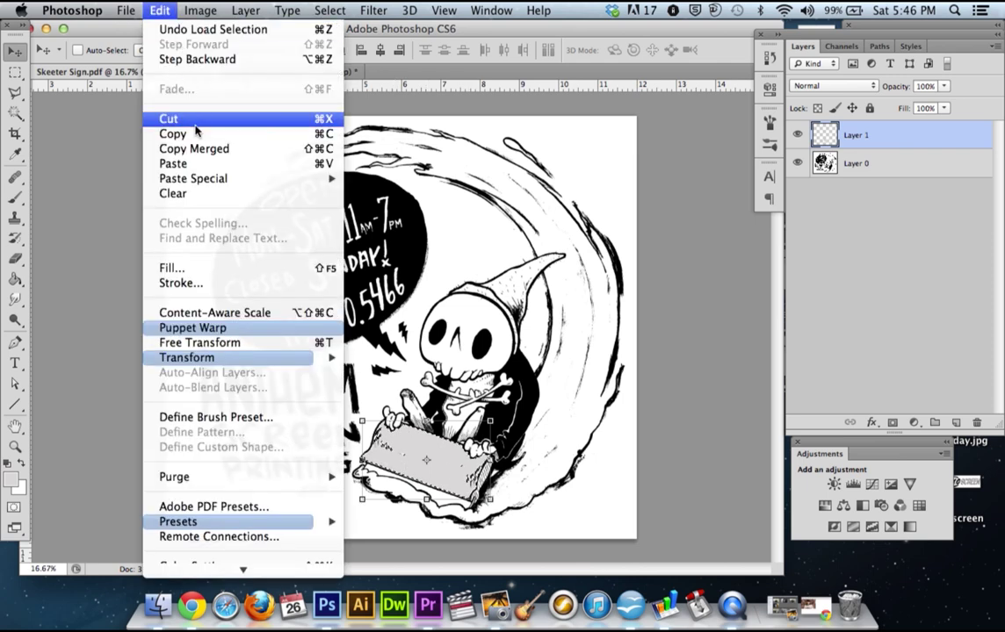
click(195, 163)
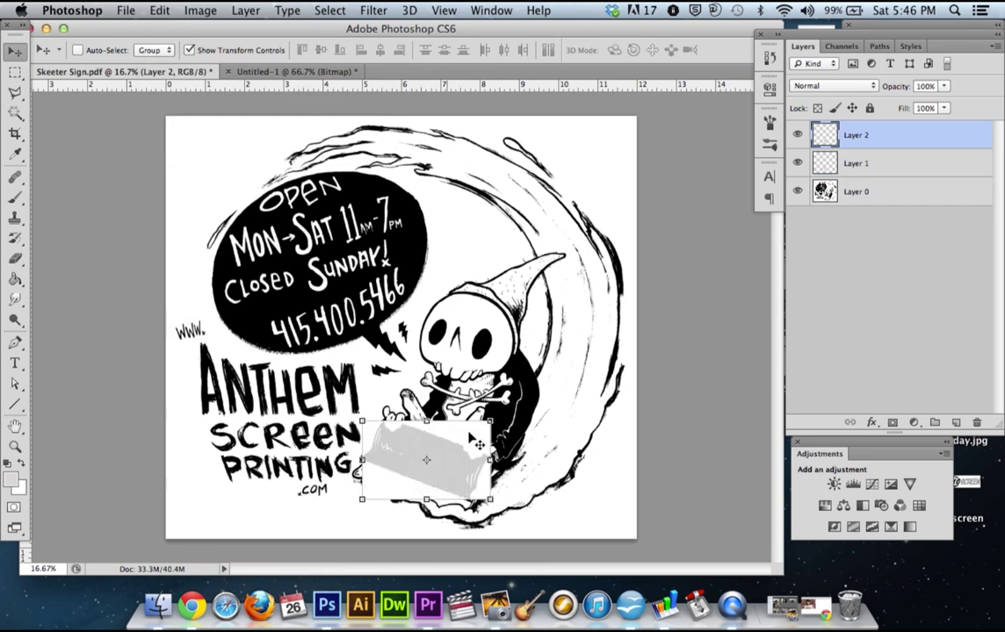
click(908, 172)
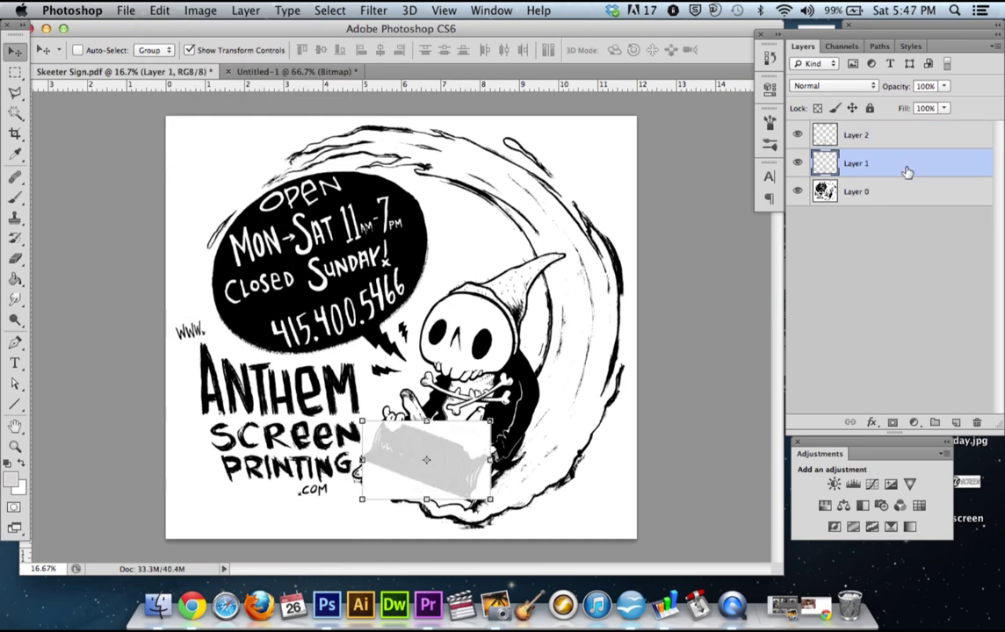
key(super+e)
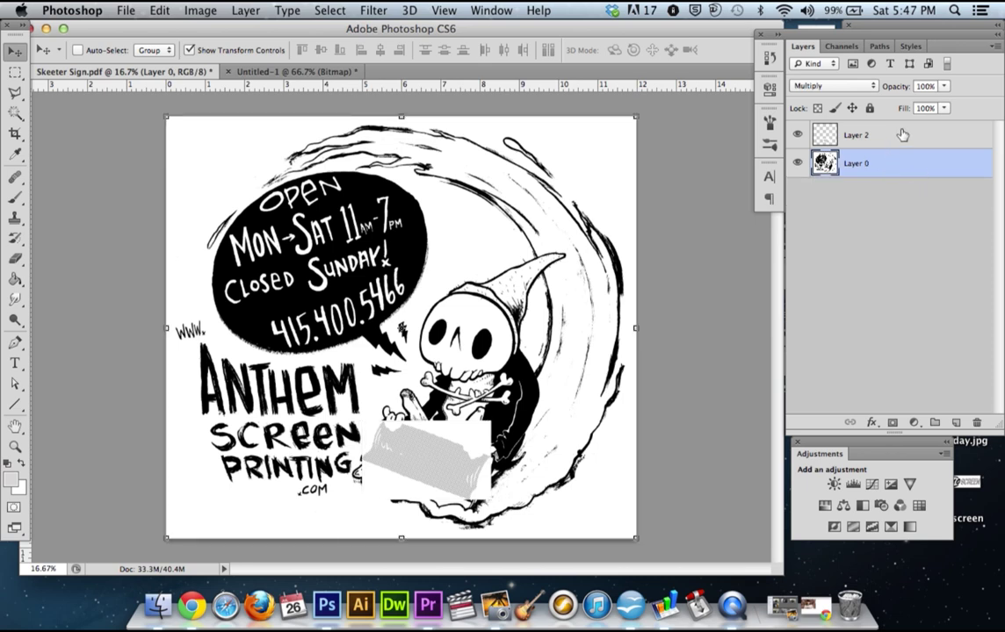
Set the blend mode of the pasted halftone layer, Layer 2, to Multiply.
click(903, 135)
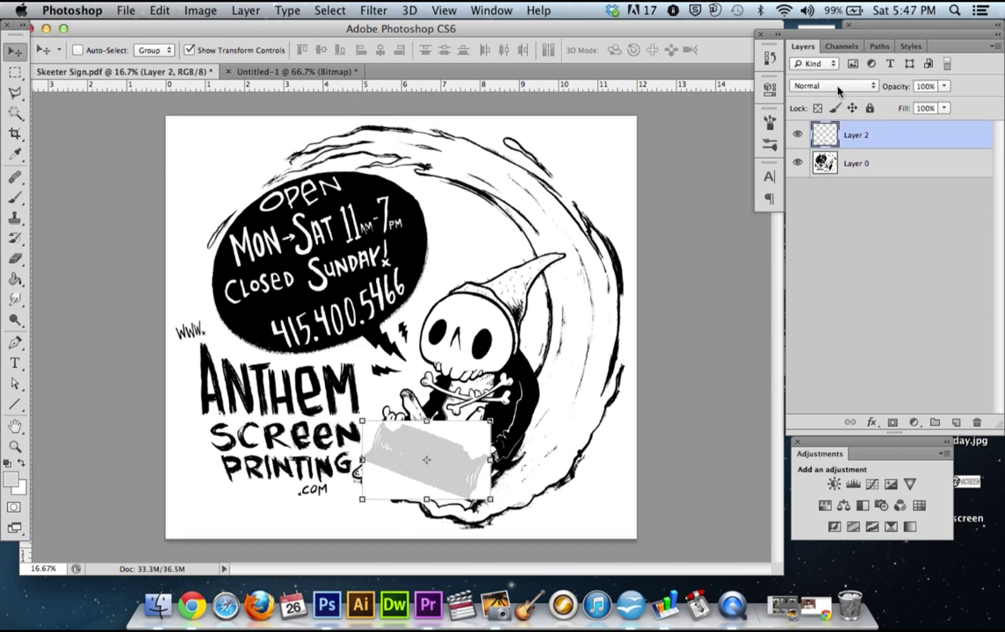
click(838, 85)
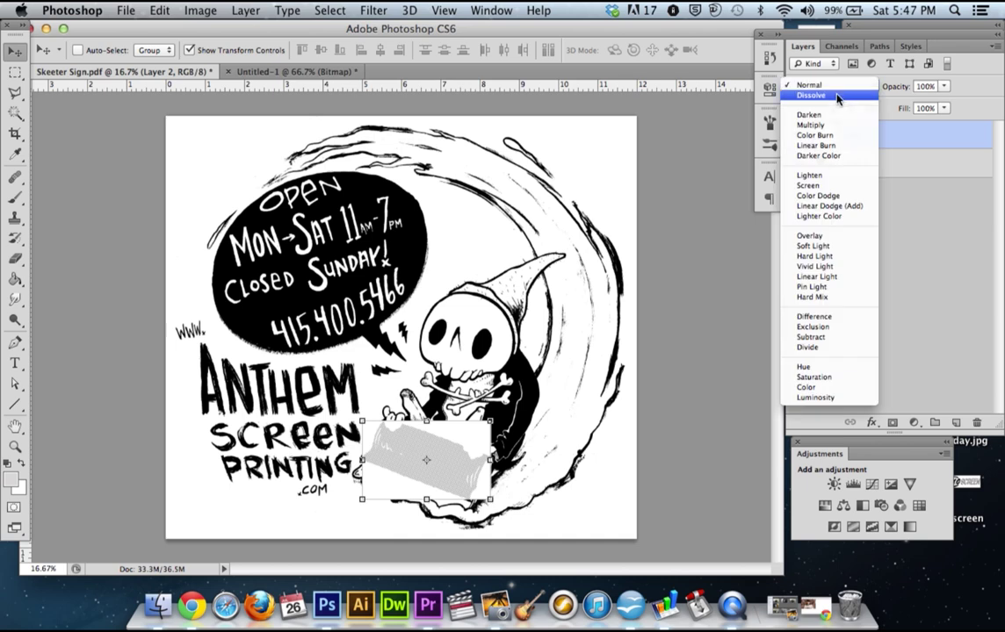
click(832, 129)
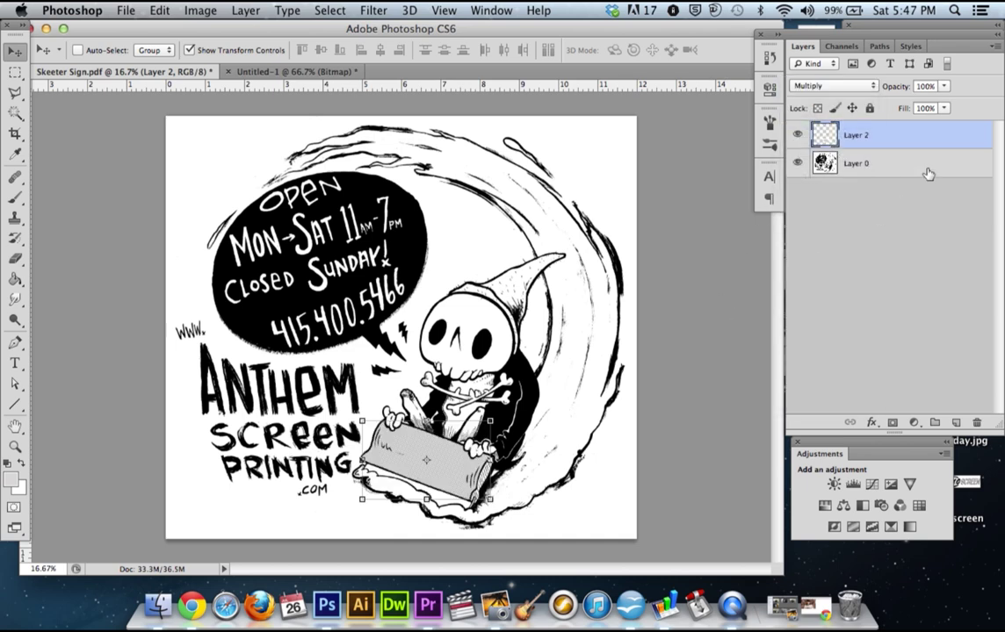
Examine the halftone dots on the board up close and against the surrounding line art.
click(887, 163)
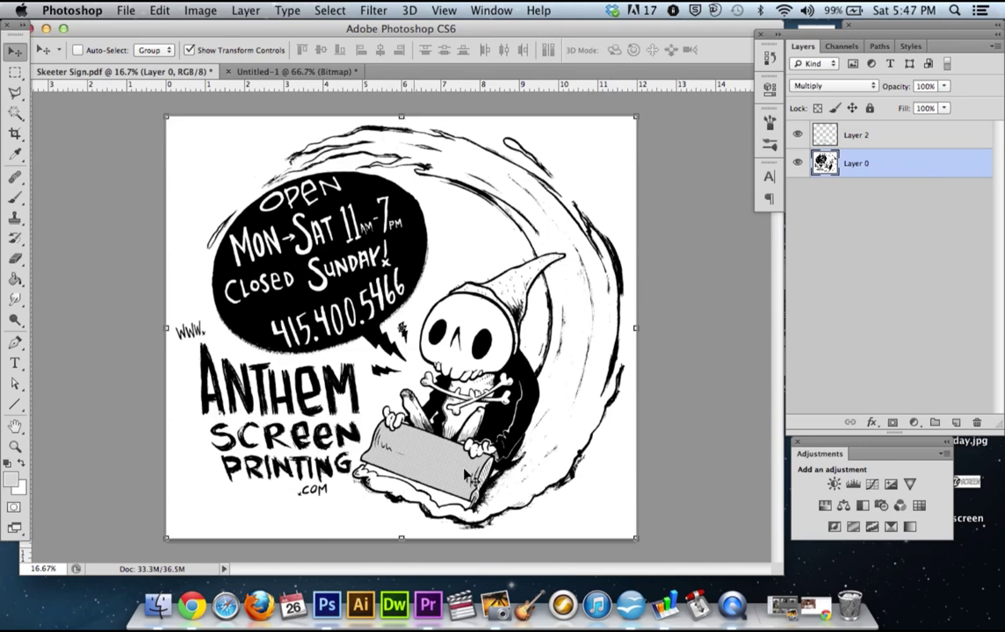
key(super+h)
key(super+equal)
key(super+equal)
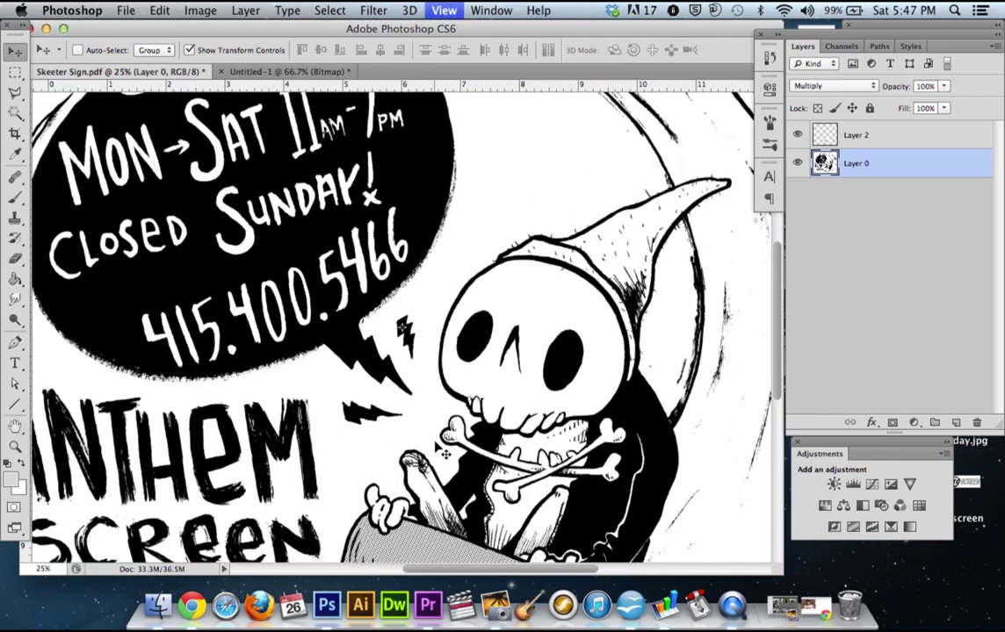
key(super+equal)
key(super+equal)
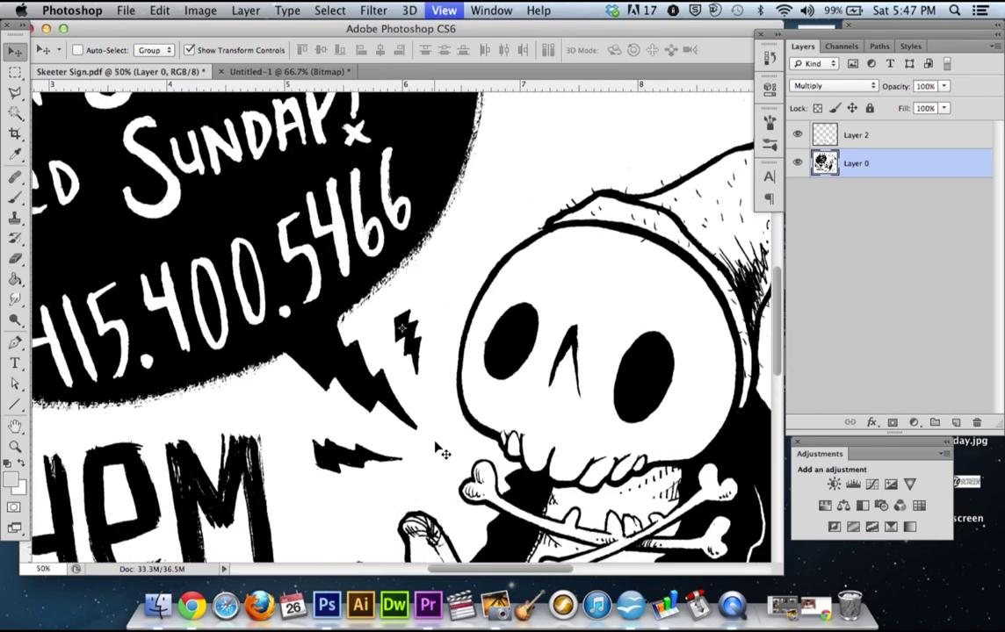
scroll(436, 445, down, 15)
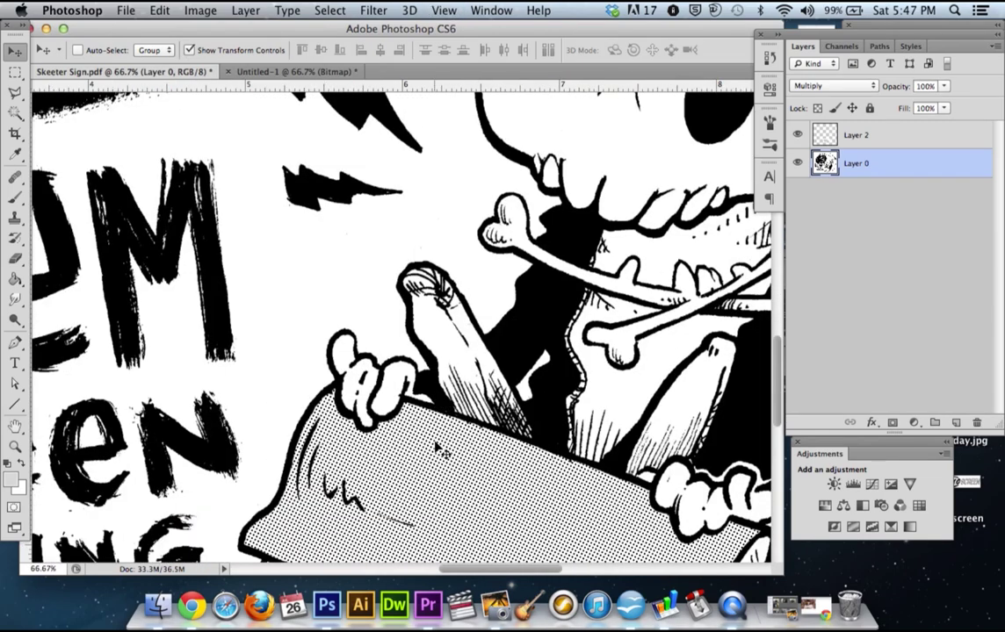
scroll(436, 449, down, 6)
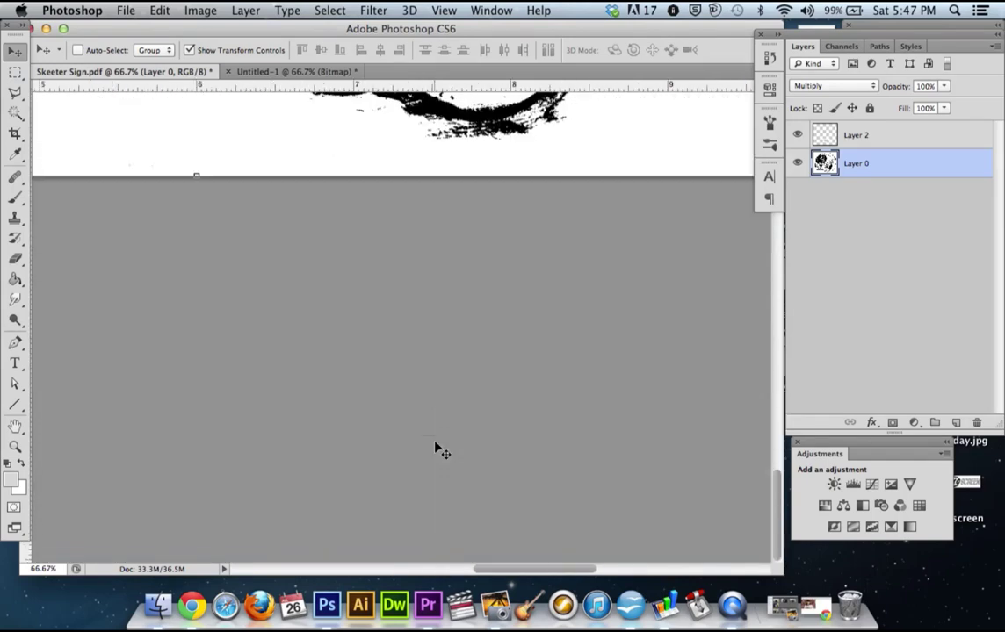
scroll(436, 449, up, 6)
scroll(436, 449, right, 5)
scroll(437, 448, up, 15)
scroll(438, 448, left, 4)
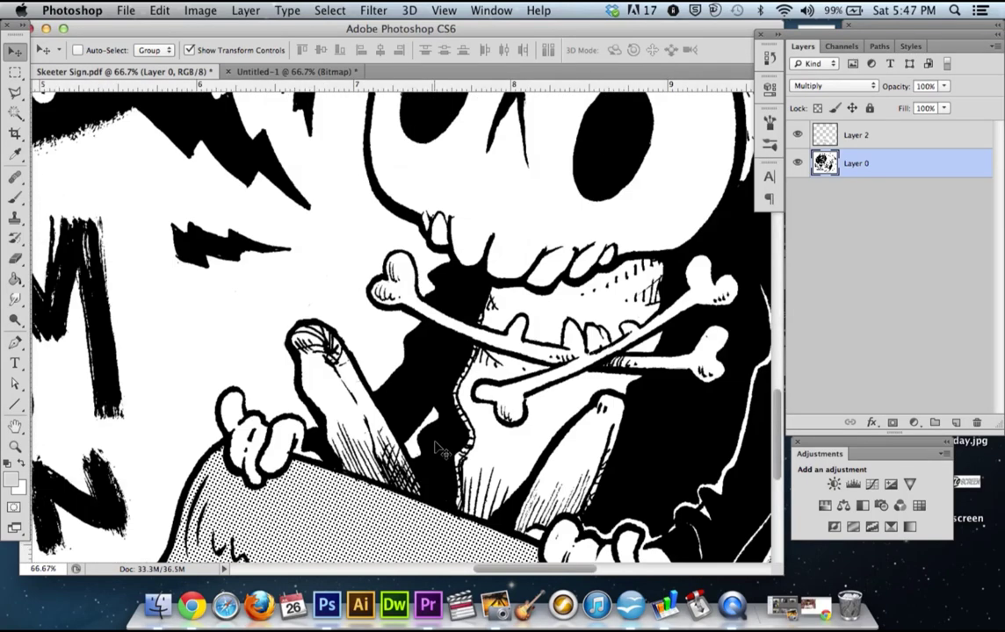
key(super+minus)
key(super+minus)
key(super+minus)
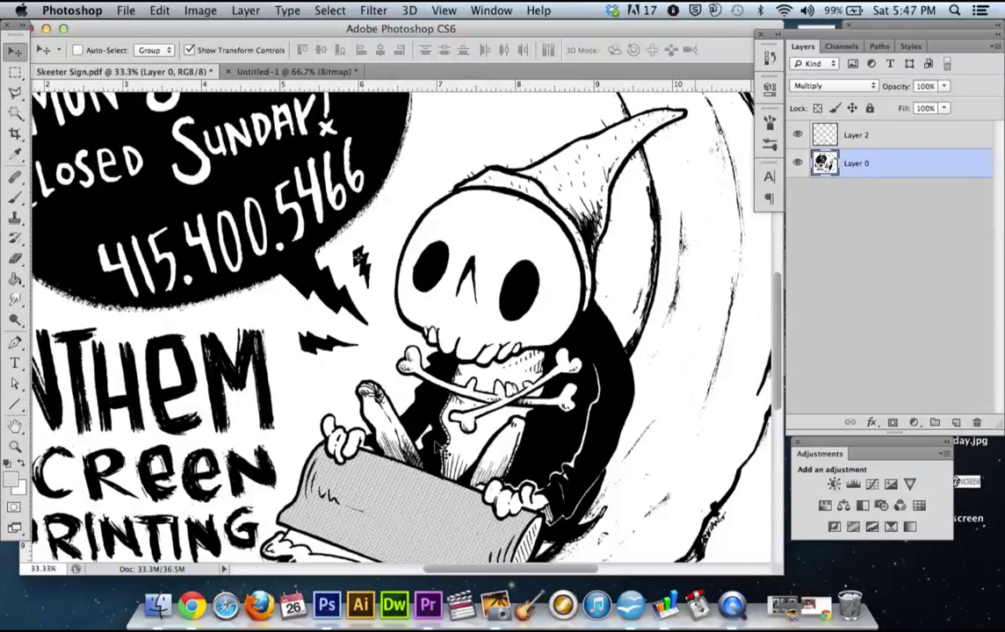
key(super+minus)
key(super+minus)
key(super+minus)
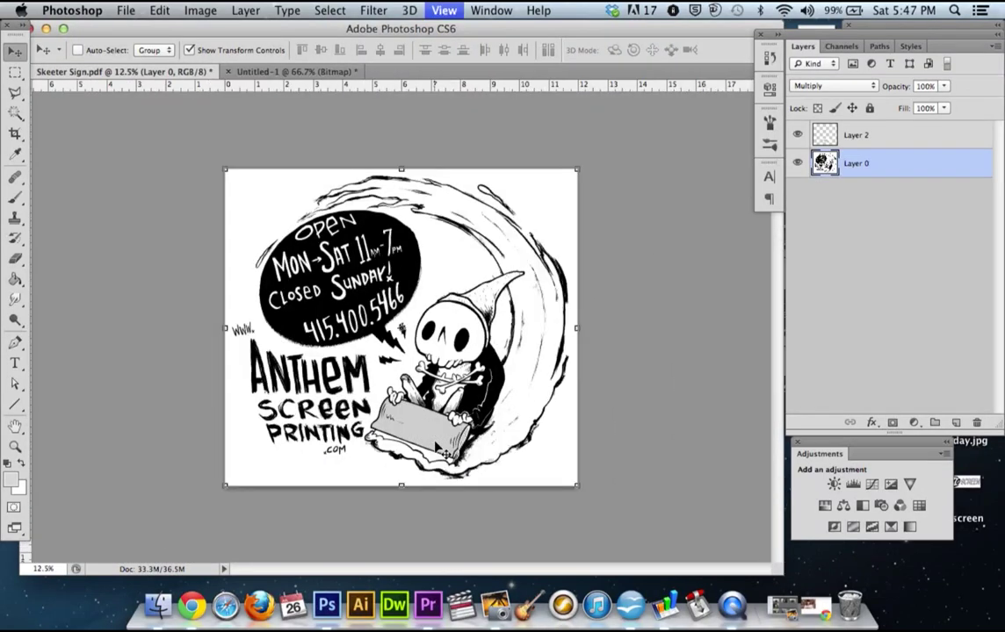
key(super+equal)
key(super+equal)
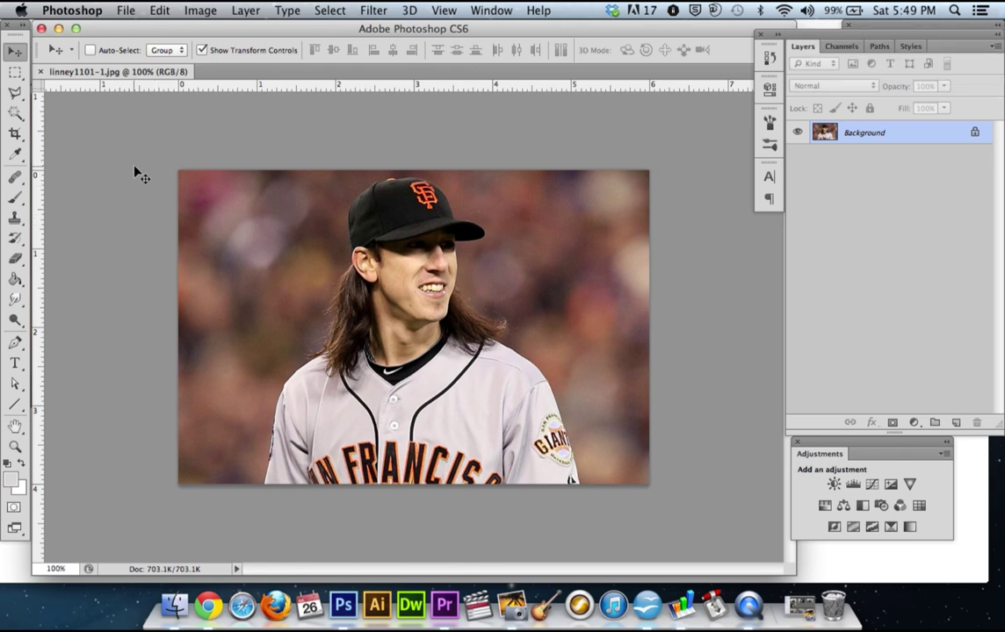
Resize the baseball player photo to 12 inches wide at a resolution of 900 pixels/inch, keeping its proportions.
key(super+alt+i)
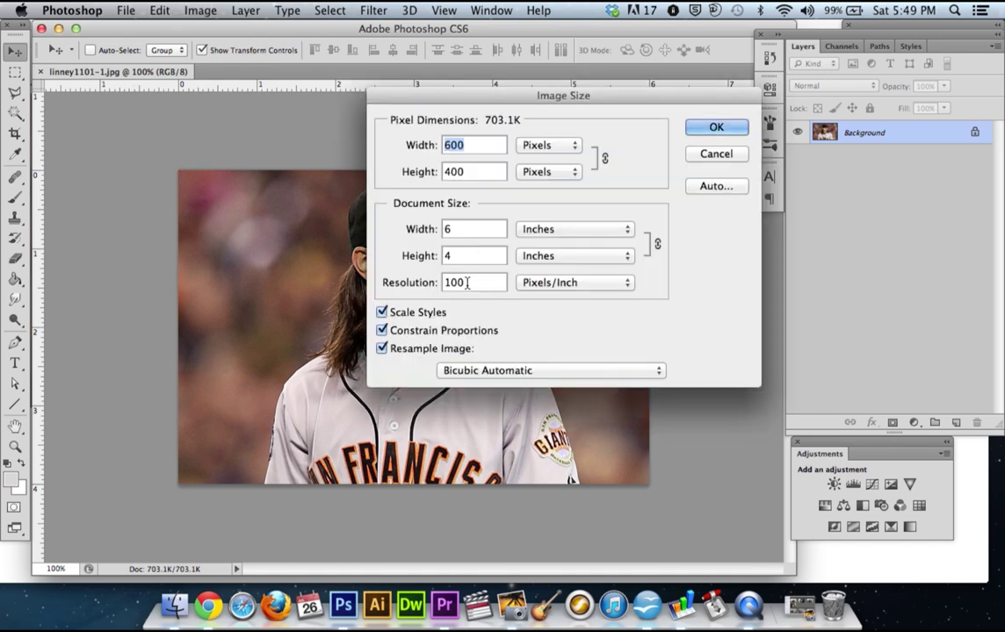
double_click(458, 230)
text(12)
double_click(463, 279)
text(900)
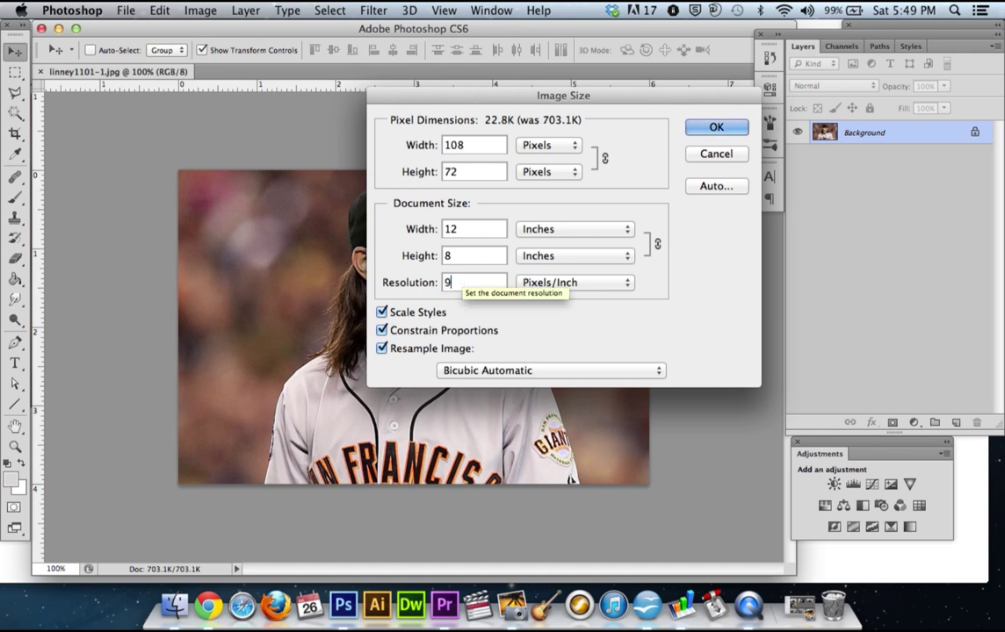
click(727, 131)
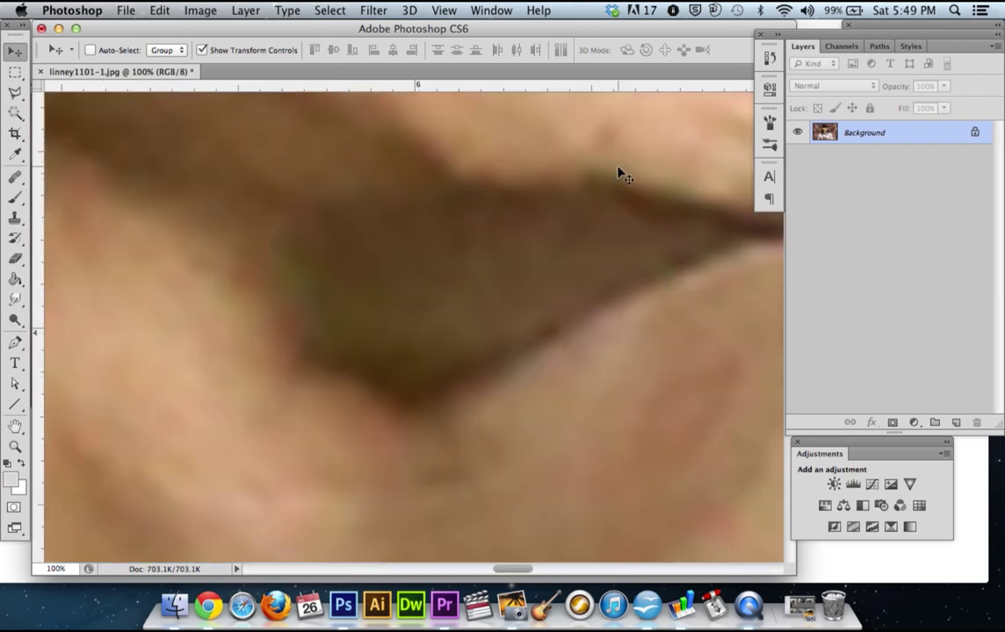
key(super+minus)
key(super+minus)
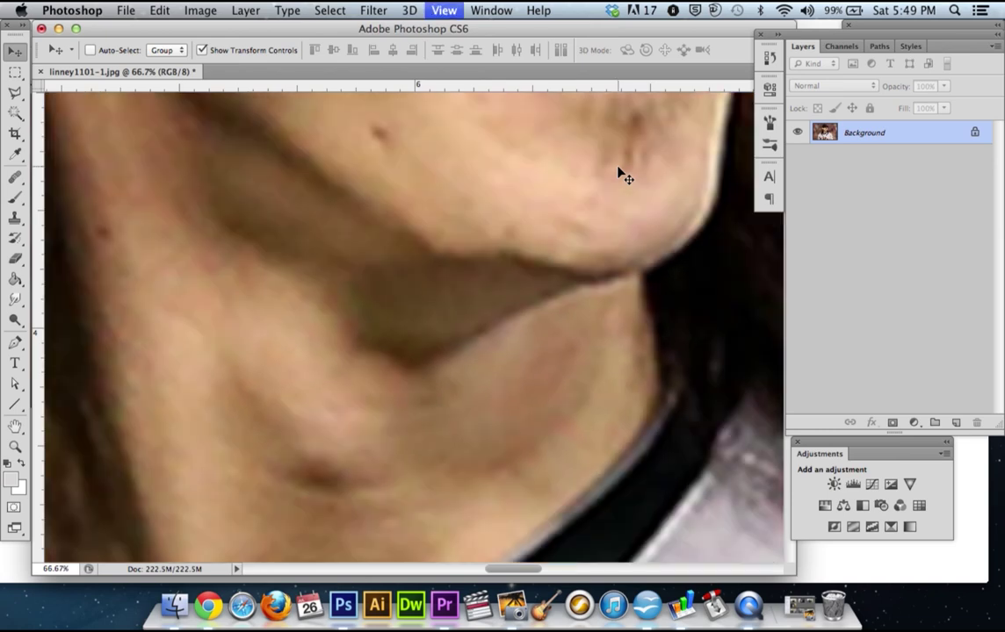
key(super+minus)
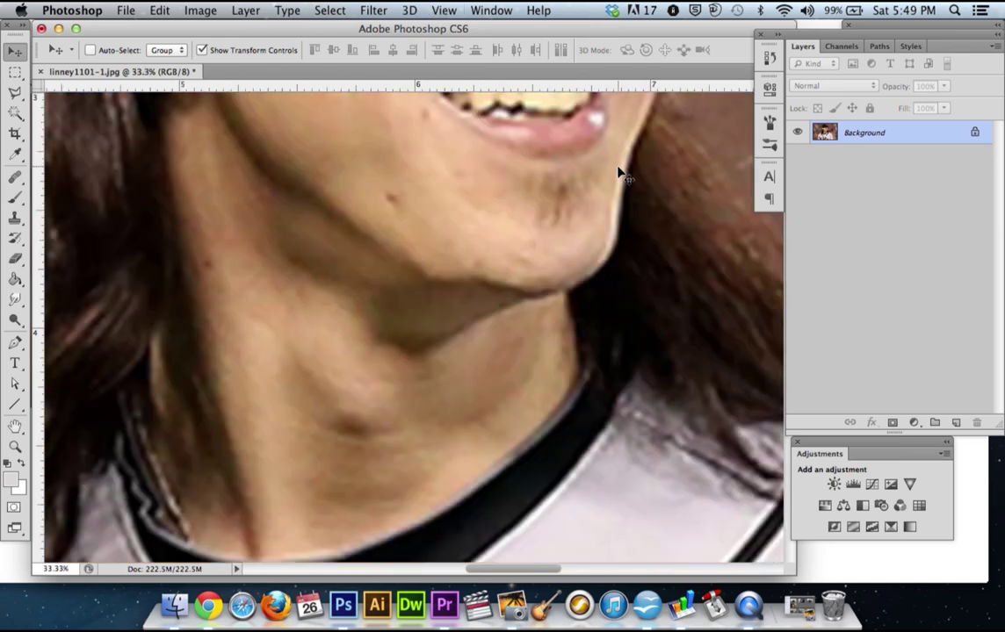
key(super+minus)
key(super+minus)
key(super+minus)
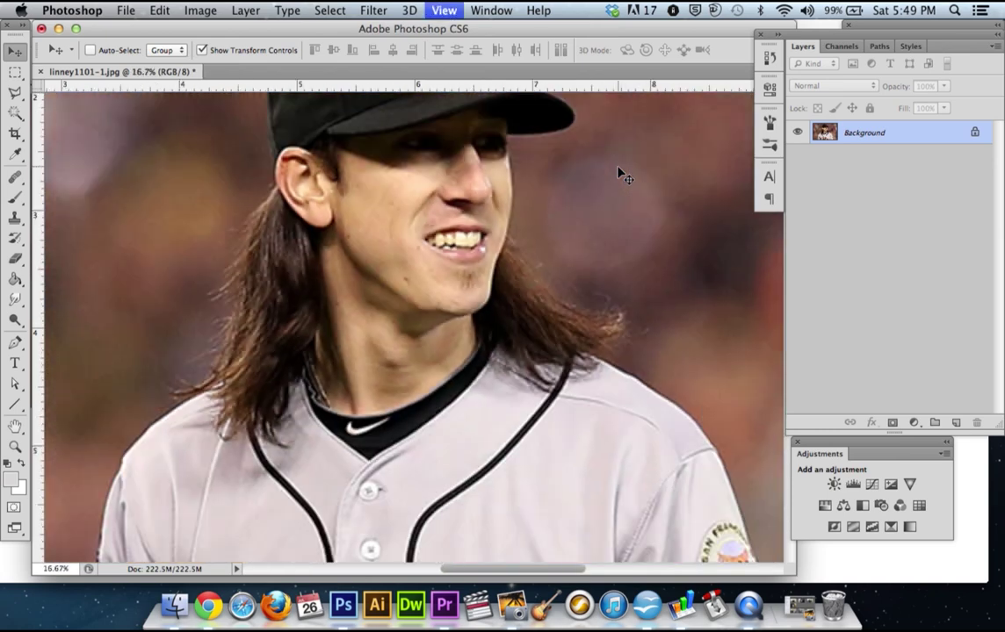
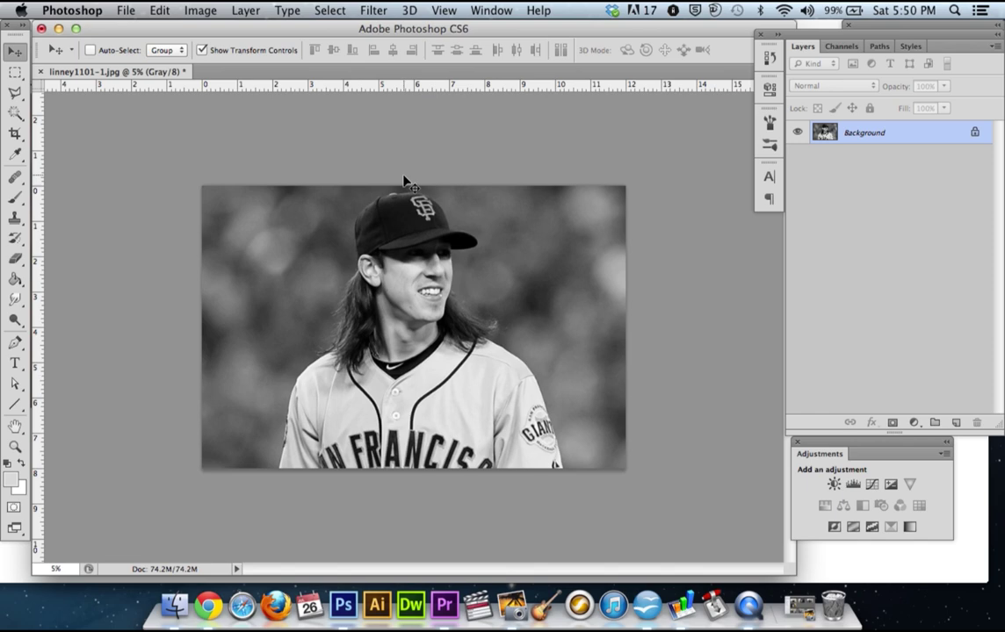
Brighten the greyscale photo with Levels, setting the midtone input to 1.52.
key(super+l)
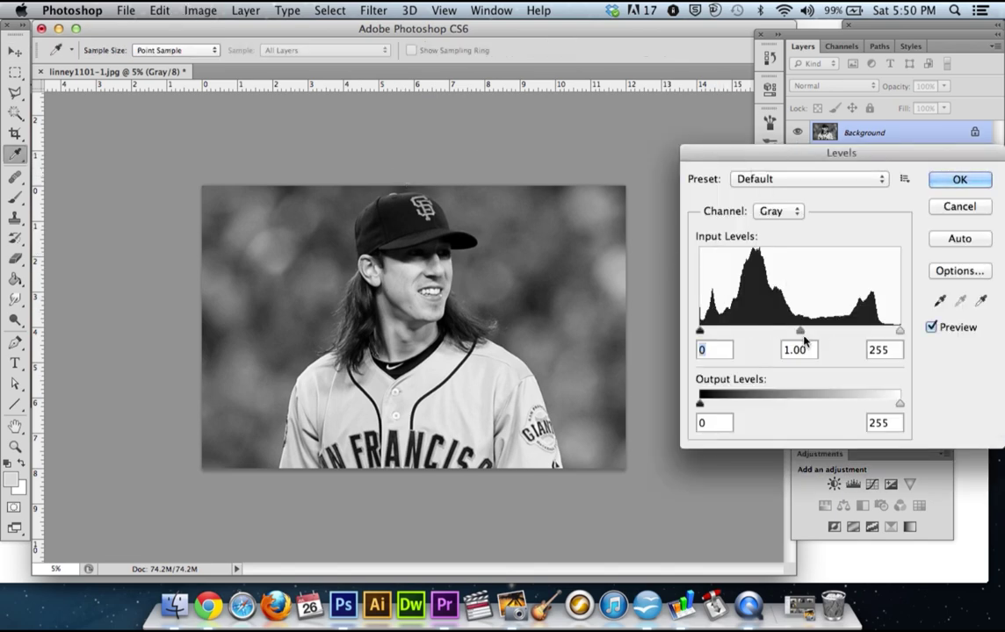
drag(802, 332, 770, 337)
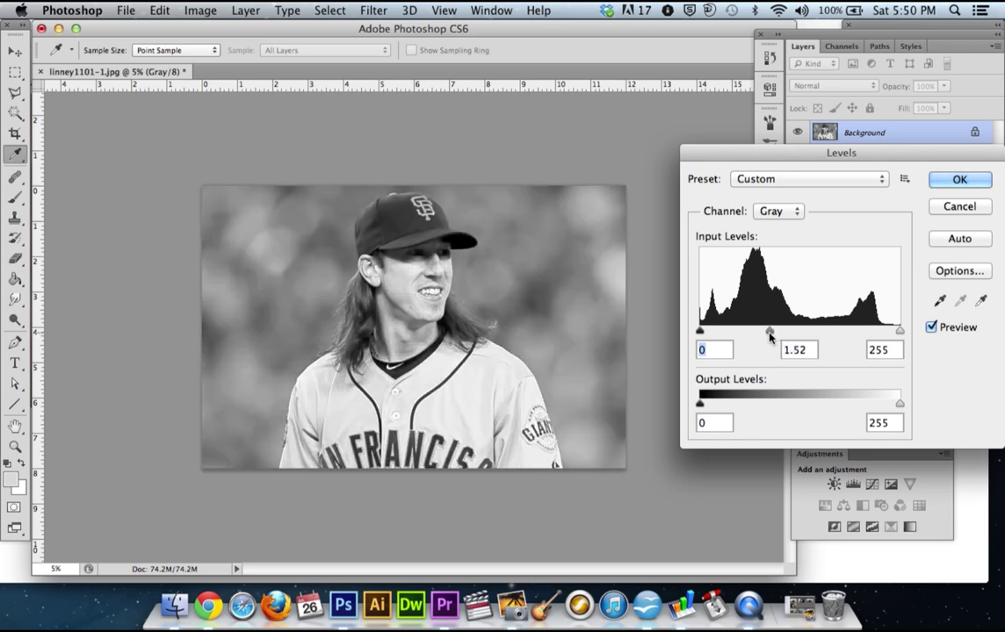
click(959, 179)
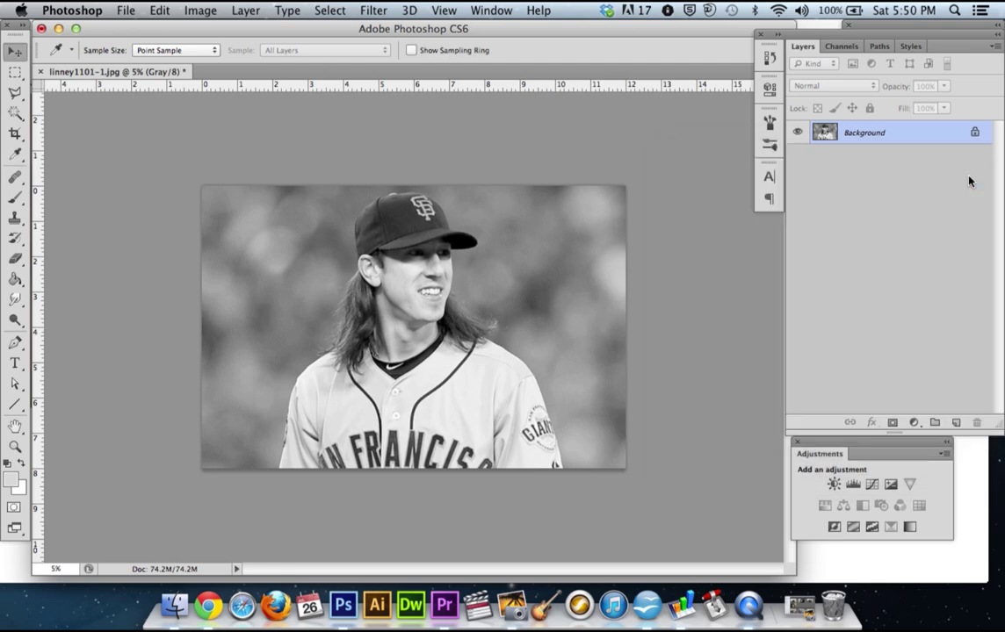
key(v)
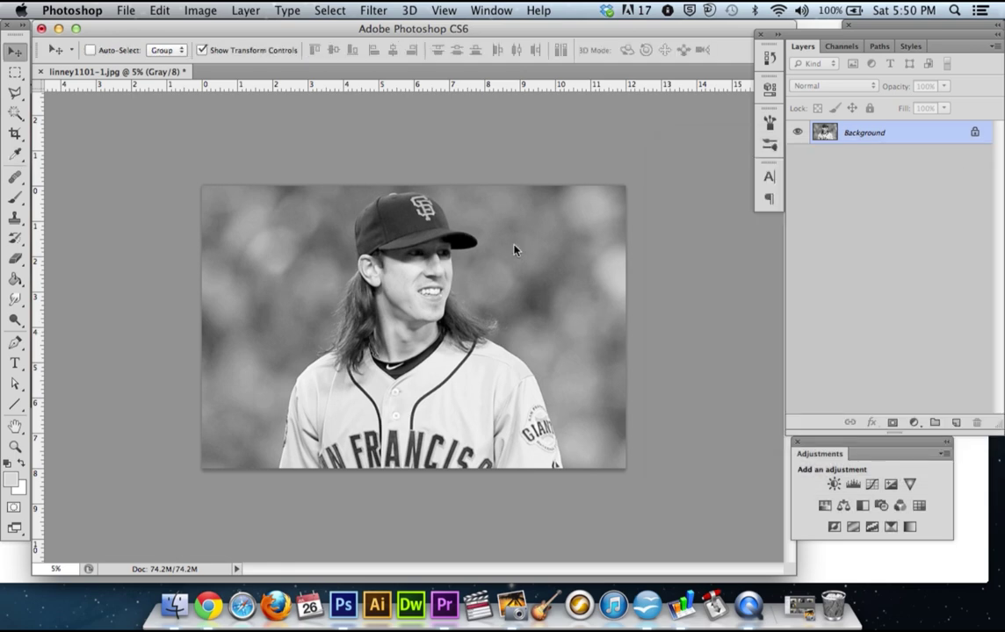
Convert the photo to Bitmap mode at 900 pixels/inch with a Halftone Screen of 45 lines/inch, 22.5 degrees and Round dots.
click(202, 10)
mouse_move(236, 32)
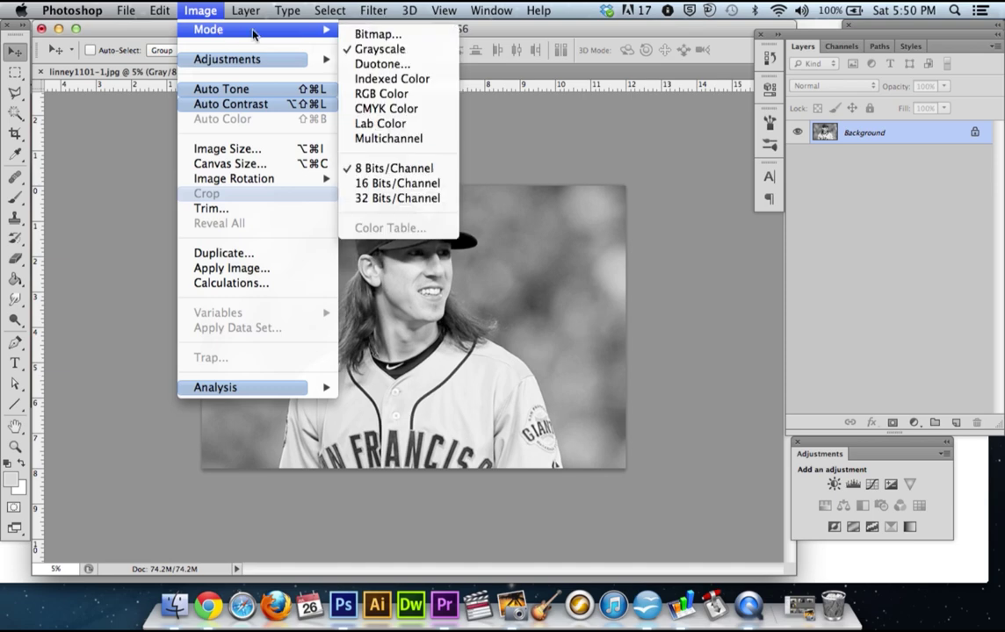
click(351, 32)
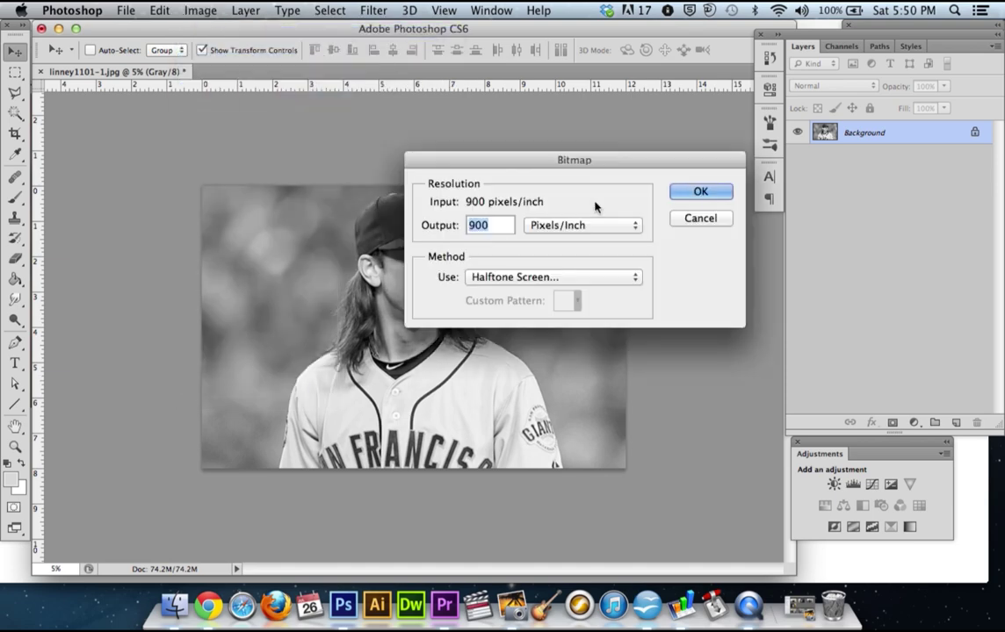
click(702, 192)
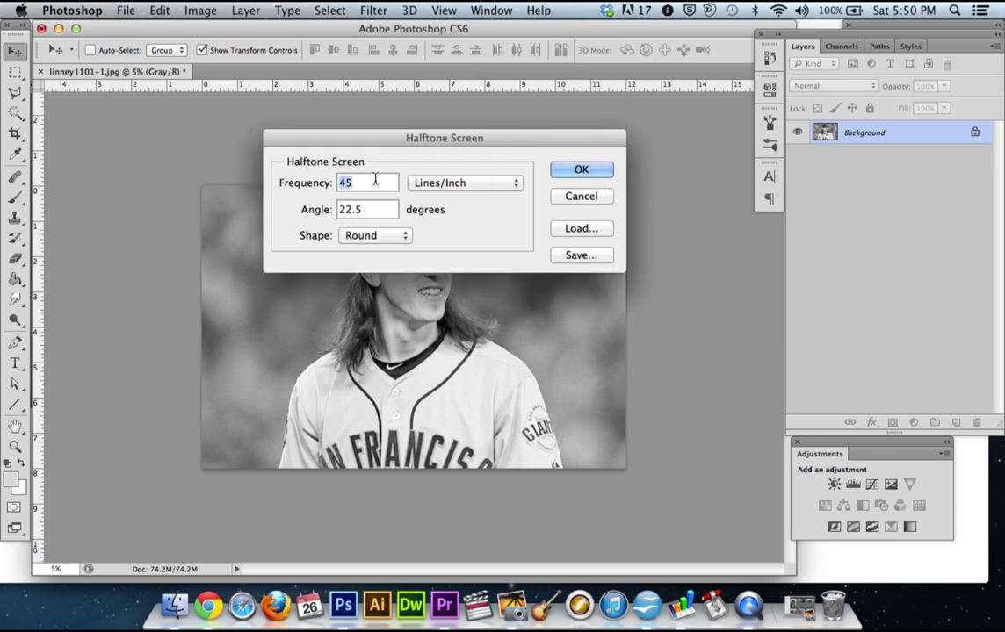
click(377, 210)
click(605, 168)
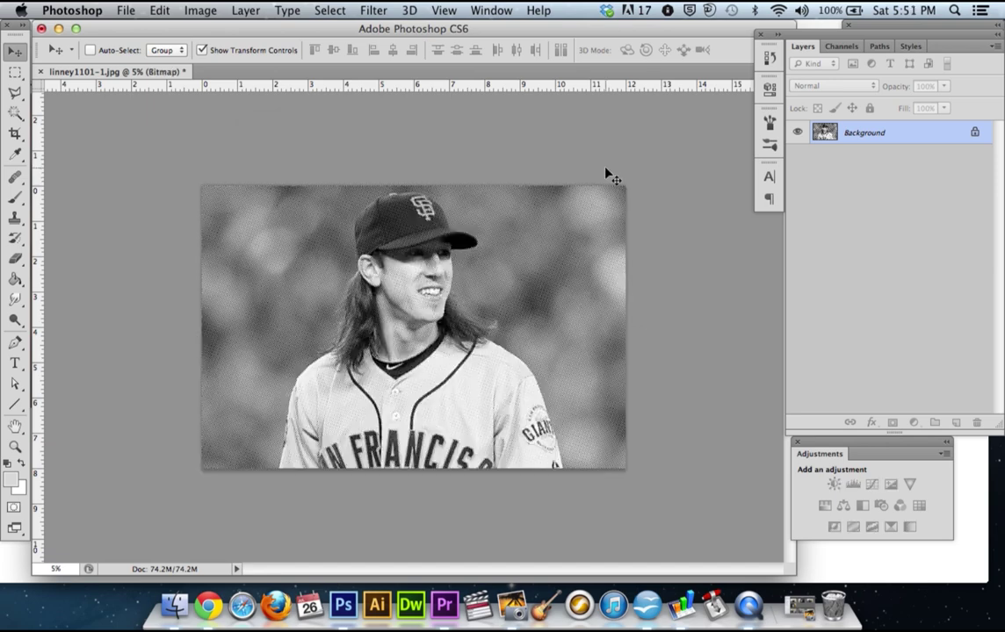
Examine the round halftone dots around the player's chin and neck up close at 100% magnification.
key(super+equal)
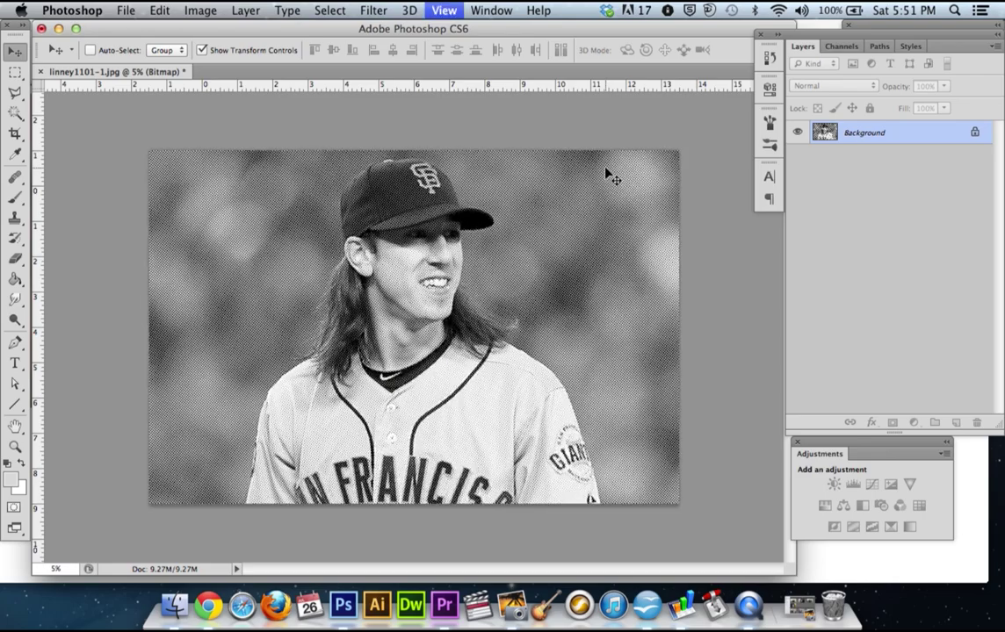
key(super+equal)
key(super+equal)
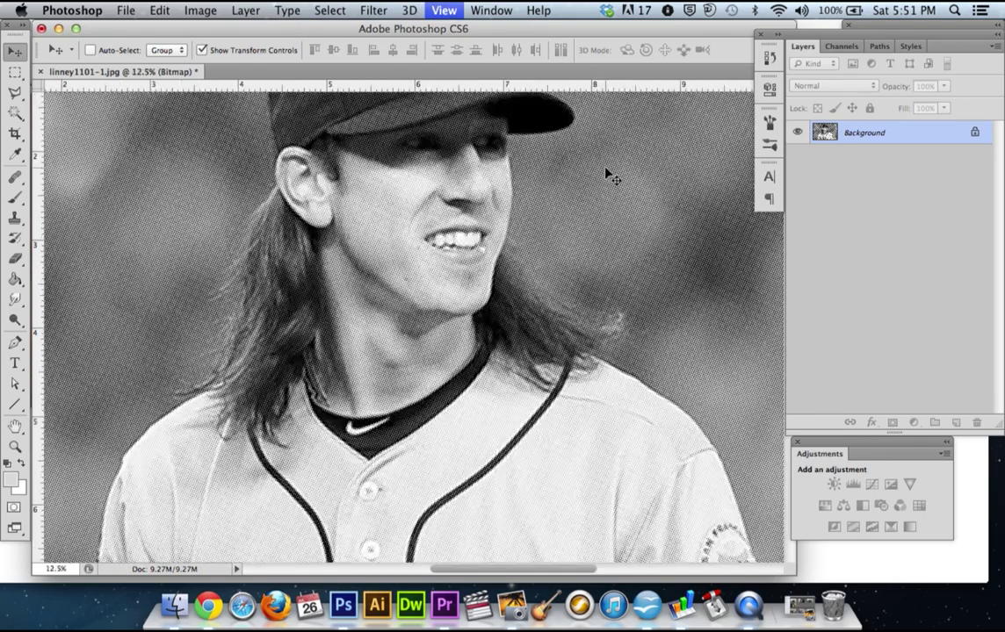
key(super+equal)
key(super+equal)
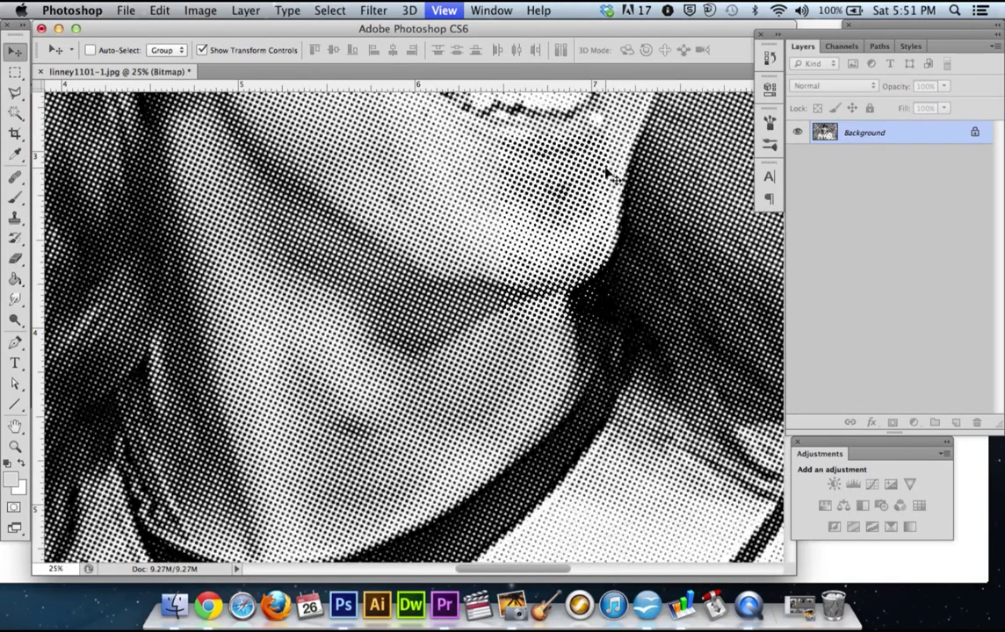
key(super+equal)
key(super+equal)
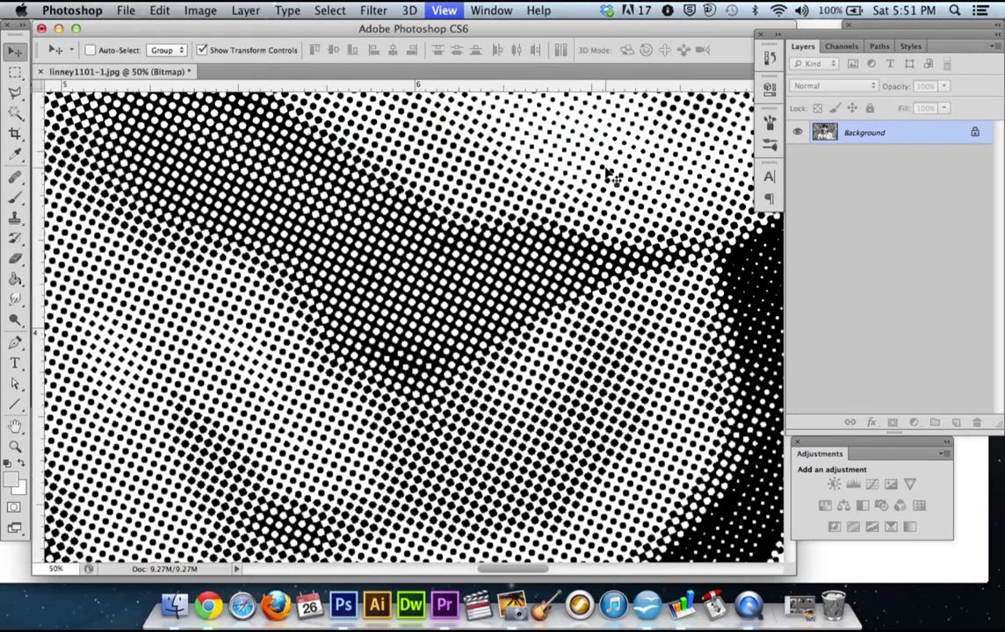
key(super+equal)
key(super+equal)
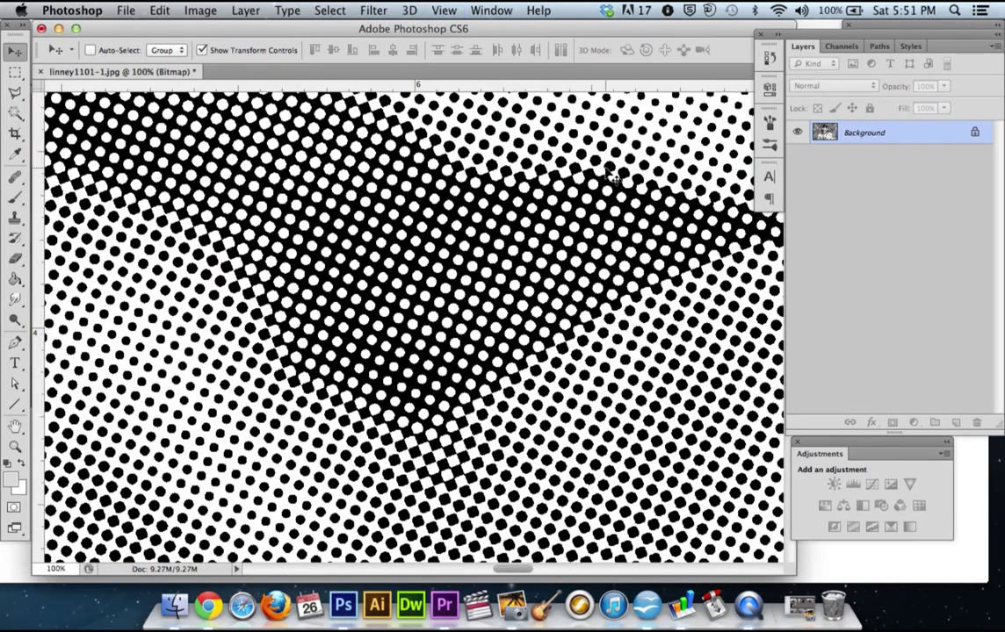
Examine the whole halftone photo at reduced magnification to judge how the dots blend into continuous tones.
key(super+minus)
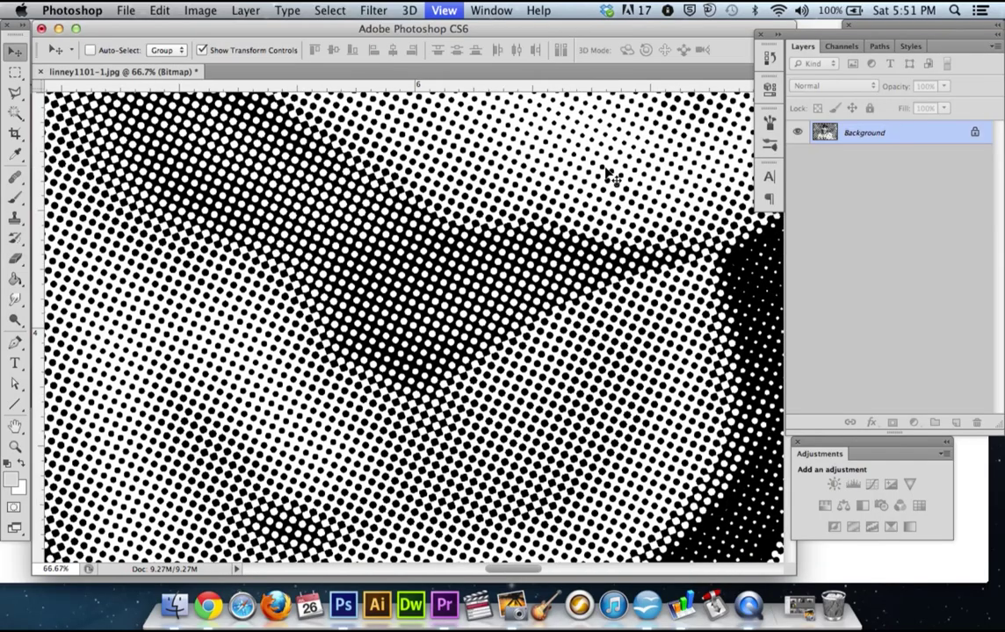
key(super+minus)
key(super+minus)
key(super+minus)
key(super+minus)
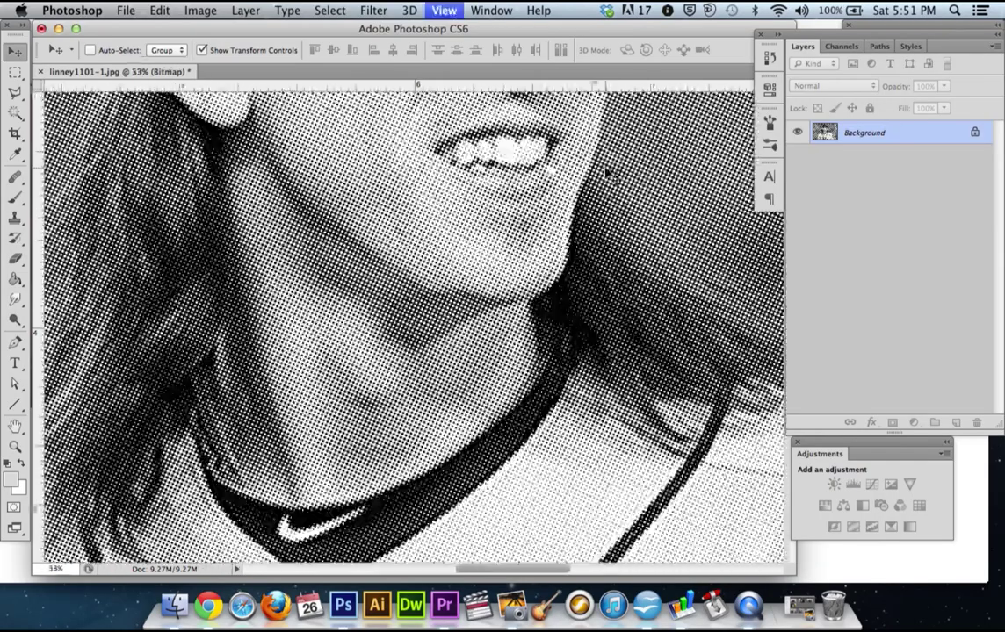
key(super+minus)
key(super+minus)
key(super+minus)
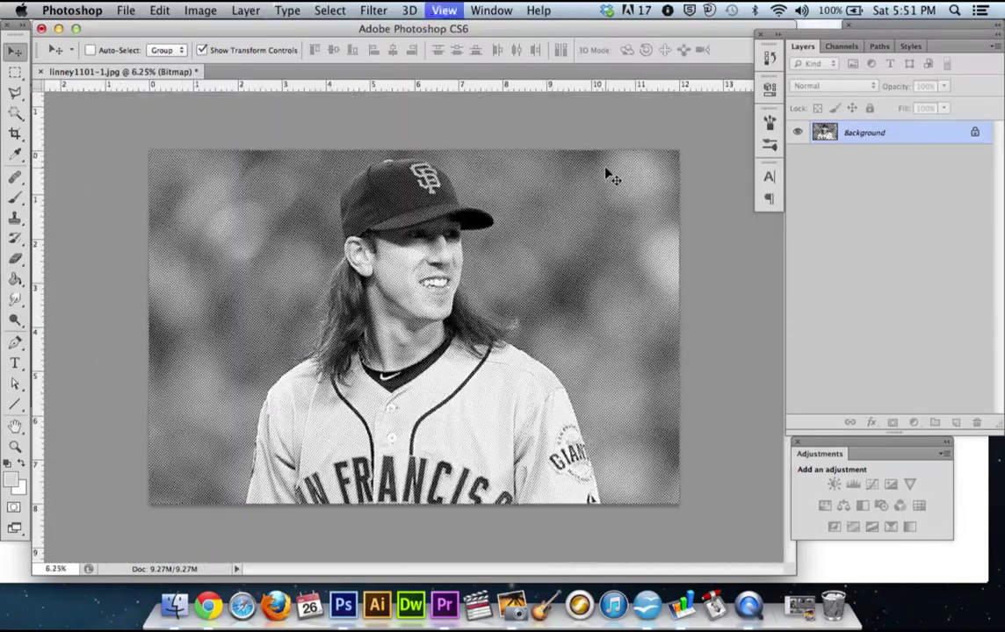
key(super+plus)
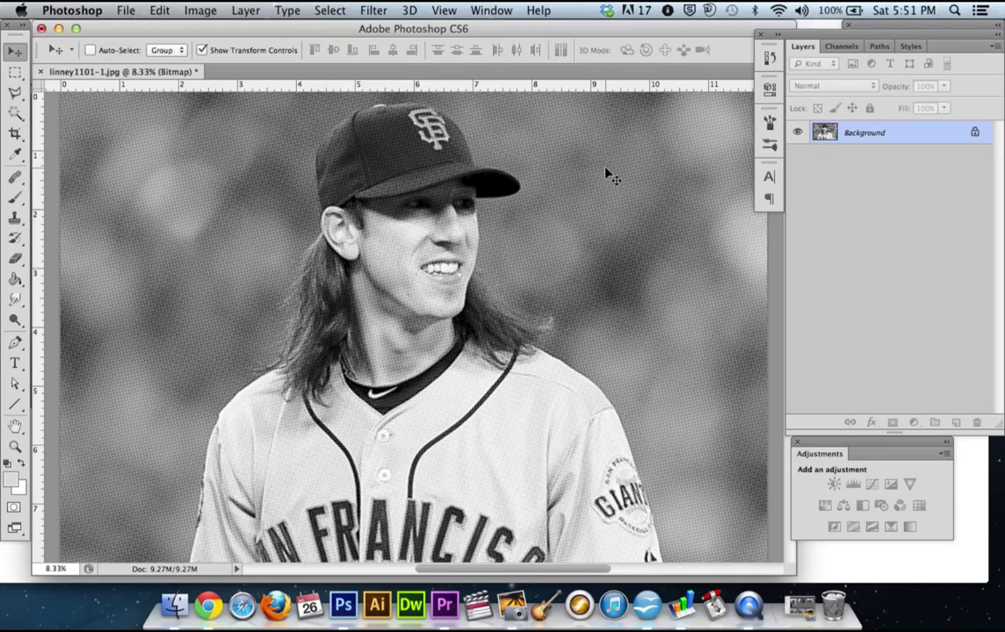
key(super+minus)
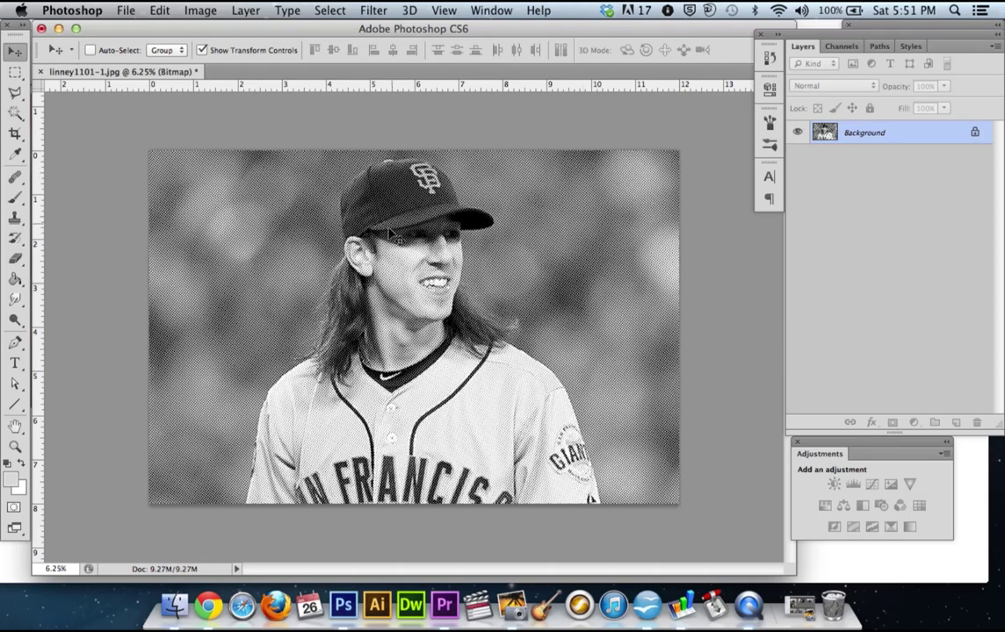